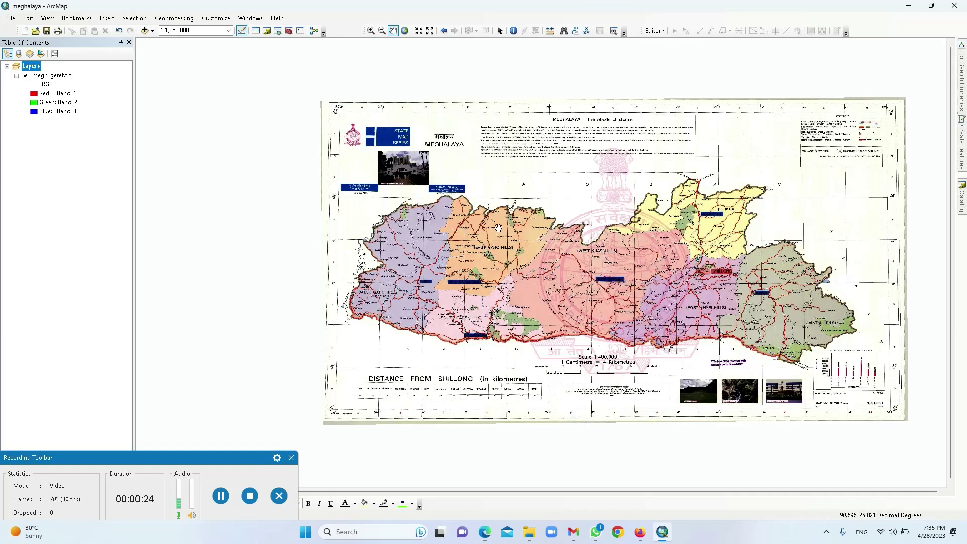
# Identify the georeferenced raster's pixel values at a point in the East Garo Hills area
pyautogui.click(513, 30)
pyautogui.click(479, 243)
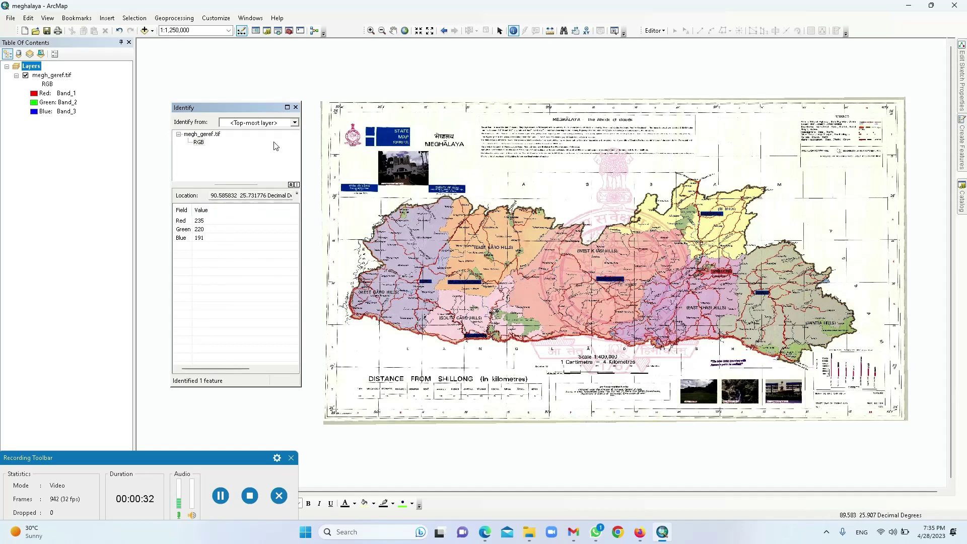
pyautogui.click(296, 107)
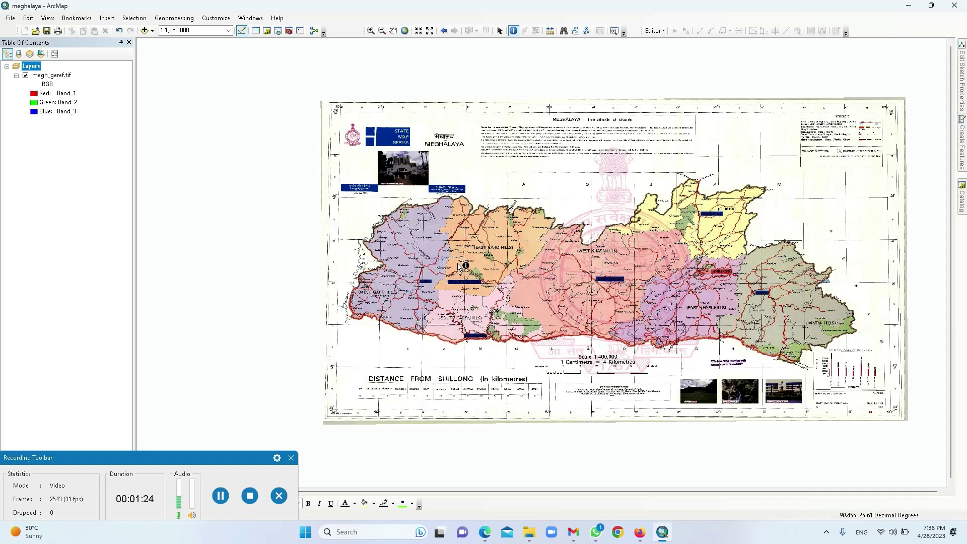
pyautogui.scroll(2, 412, 307)
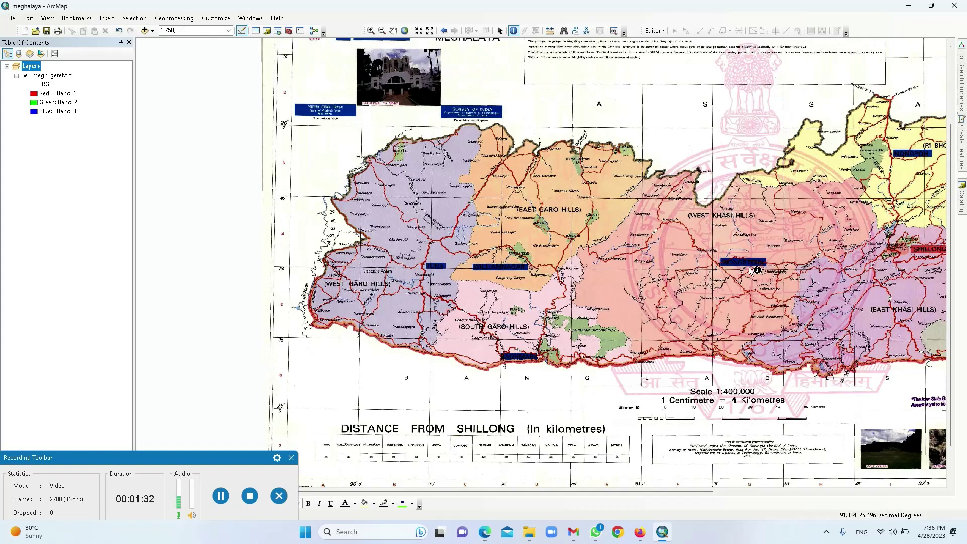
pyautogui.scroll(1, 582, 268)
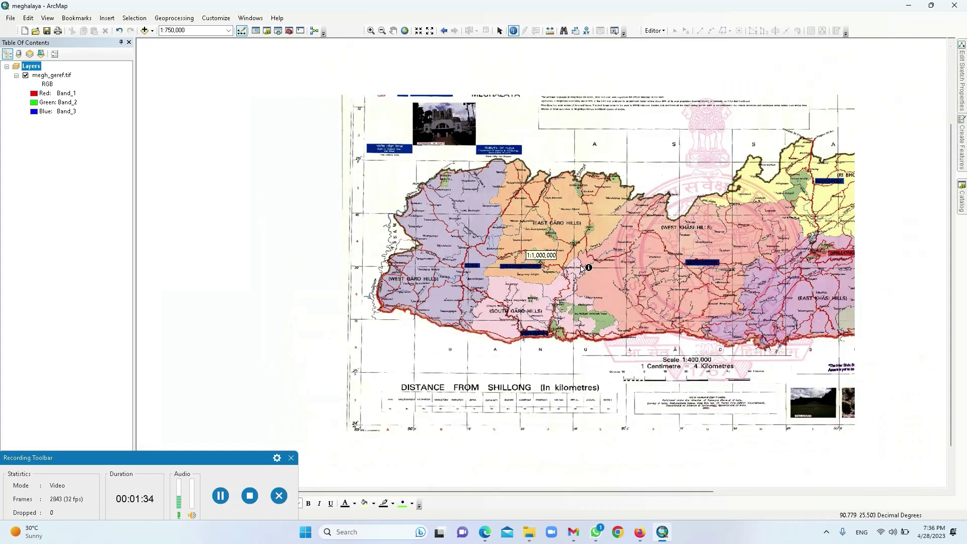
pyautogui.scroll(2, 585, 268)
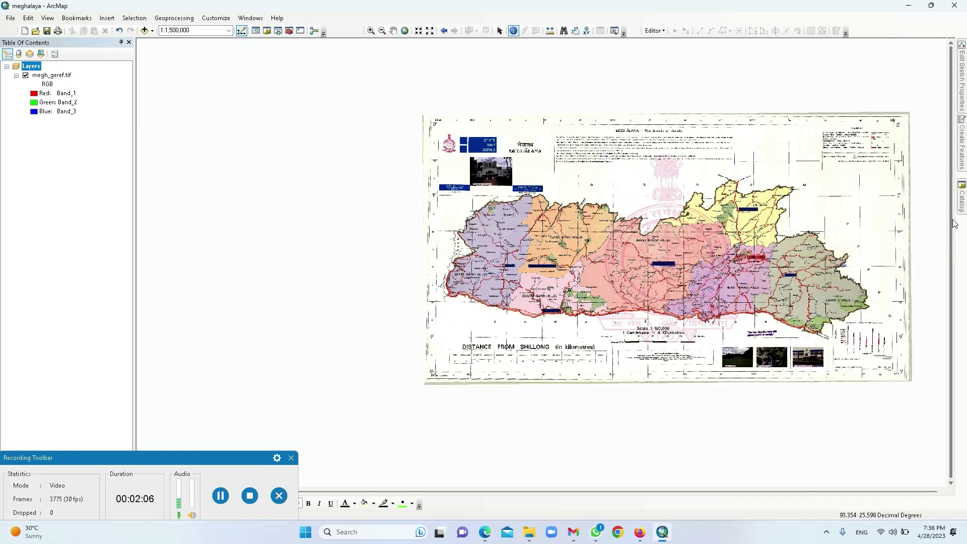
# Start a new point shapefile named Towns in the Vectorization folder under Workshop Data
pyautogui.click(962, 200)
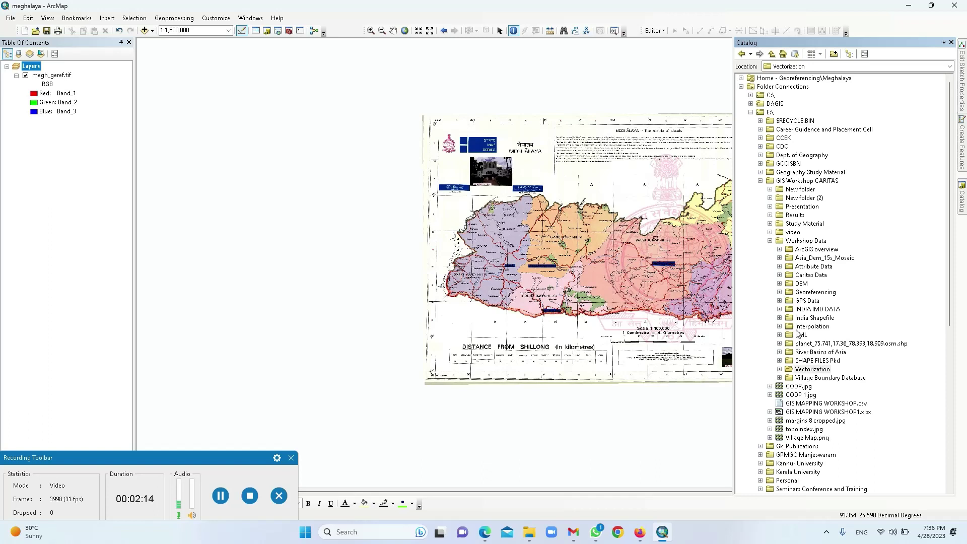
pyautogui.scroll(-1, 812, 315)
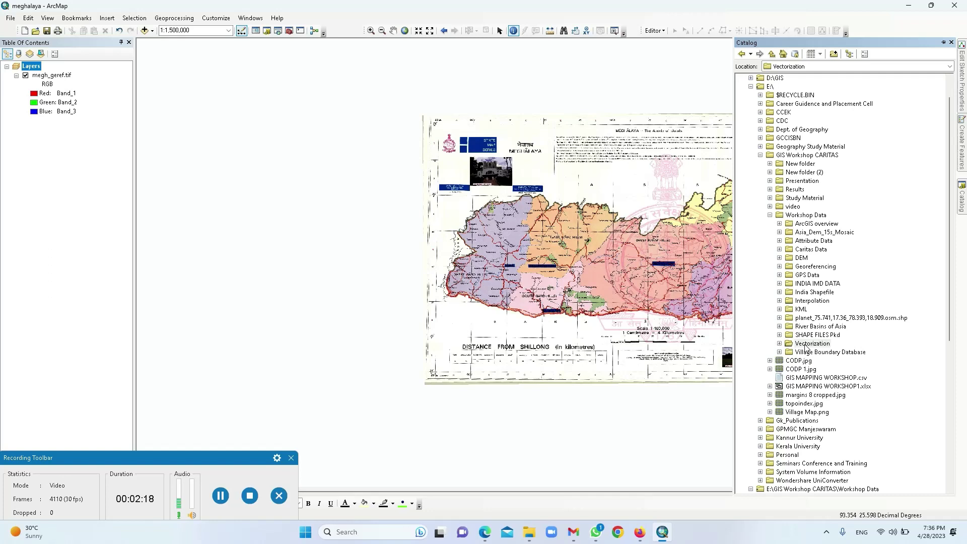
pyautogui.click(806, 344)
pyautogui.rightClick(811, 345)
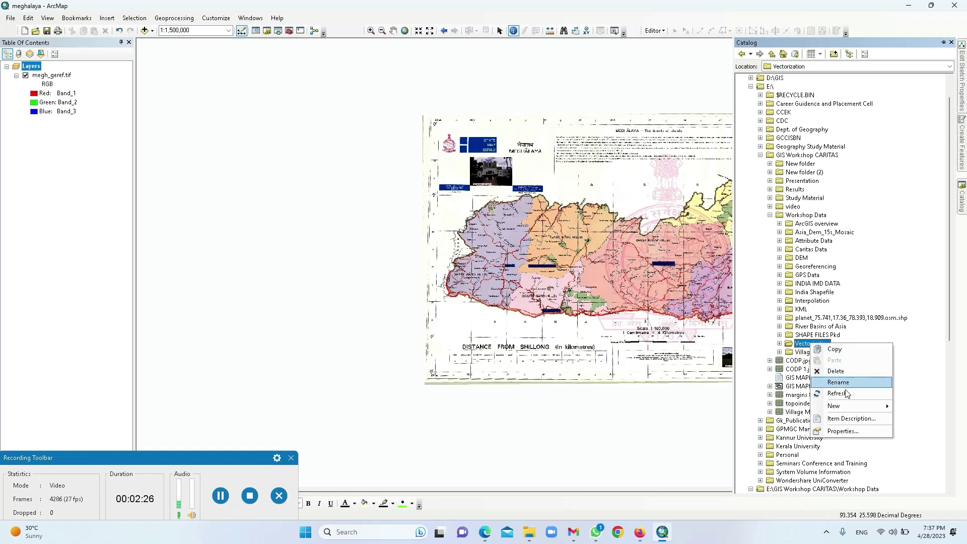
pyautogui.moveTo(850, 405)
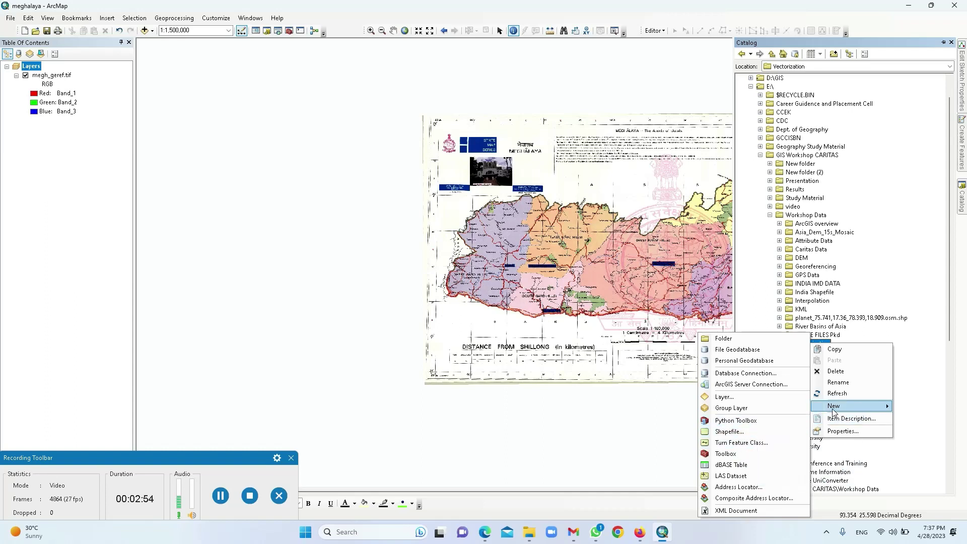
pyautogui.click(736, 432)
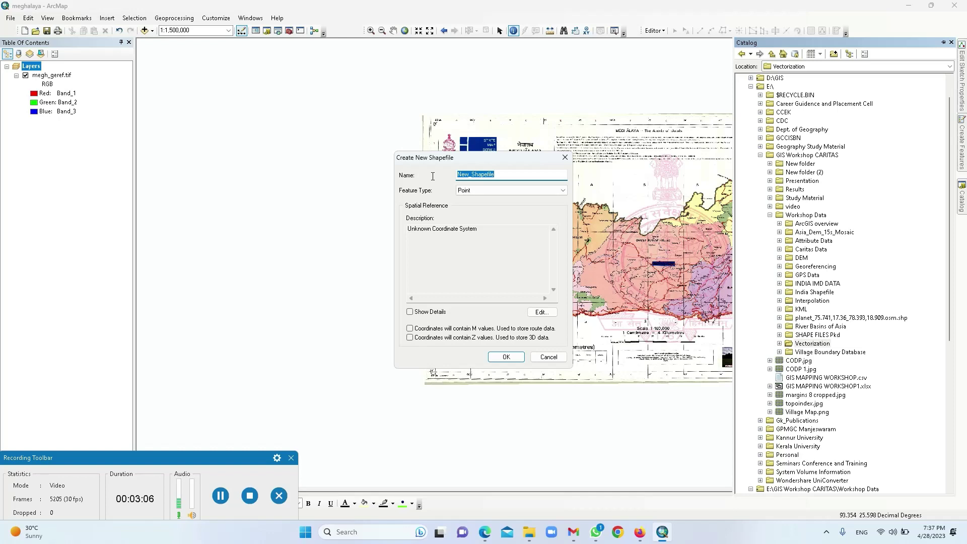
pyautogui.write('Towns')
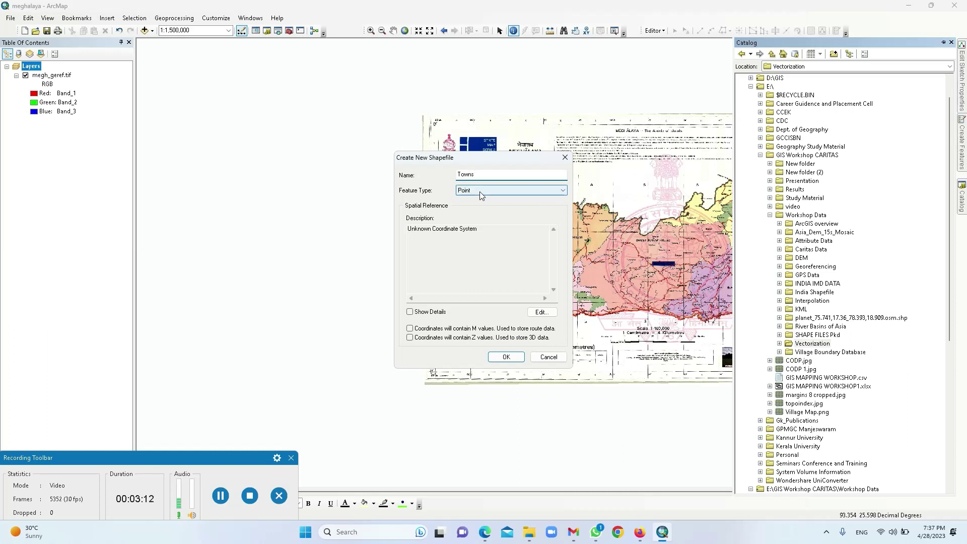
# Assign the WGS 1984 geographic coordinate system to the Towns shapefile and create it
pyautogui.click(542, 313)
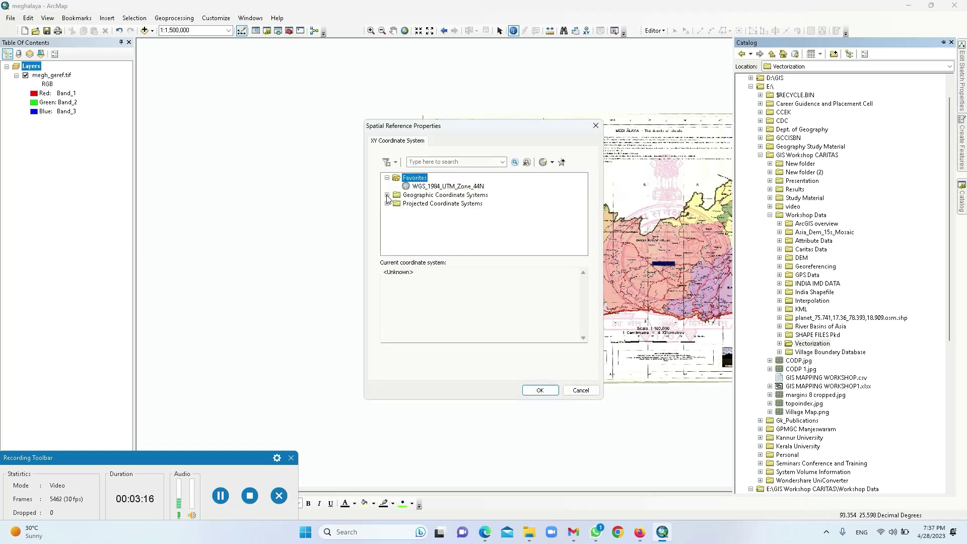
pyautogui.click(388, 195)
pyautogui.scroll(-2, 454, 237)
pyautogui.click(396, 242)
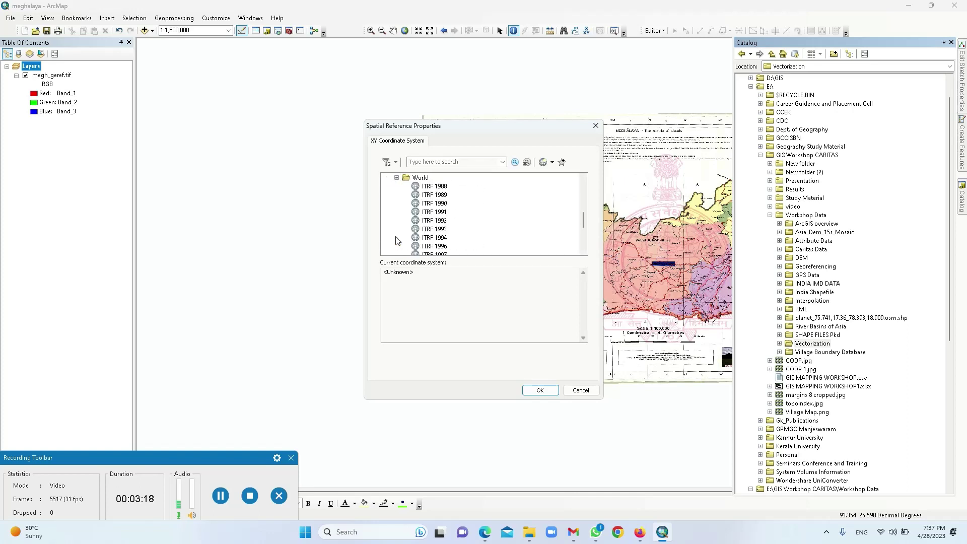
pyautogui.scroll(-1, 436, 234)
pyautogui.click(438, 239)
pyautogui.click(539, 390)
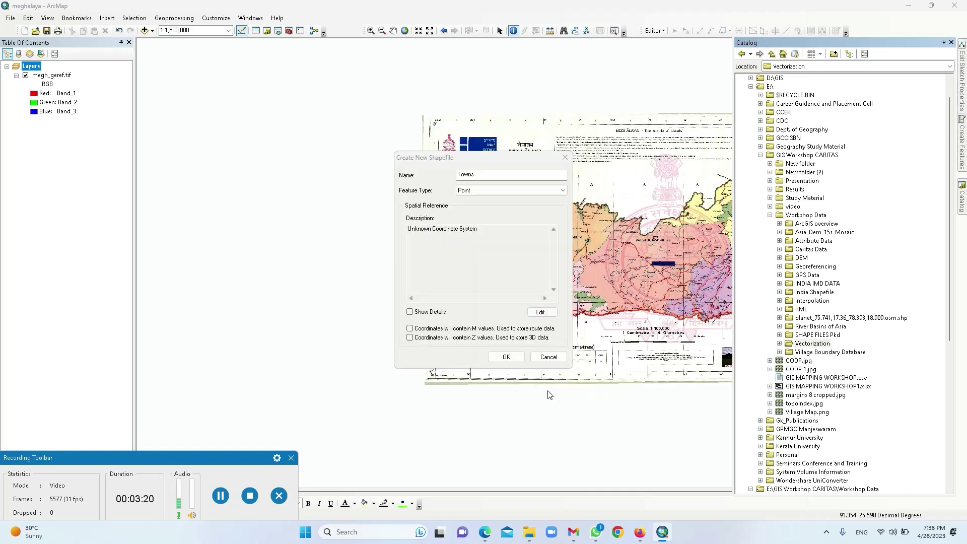
pyautogui.click(507, 357)
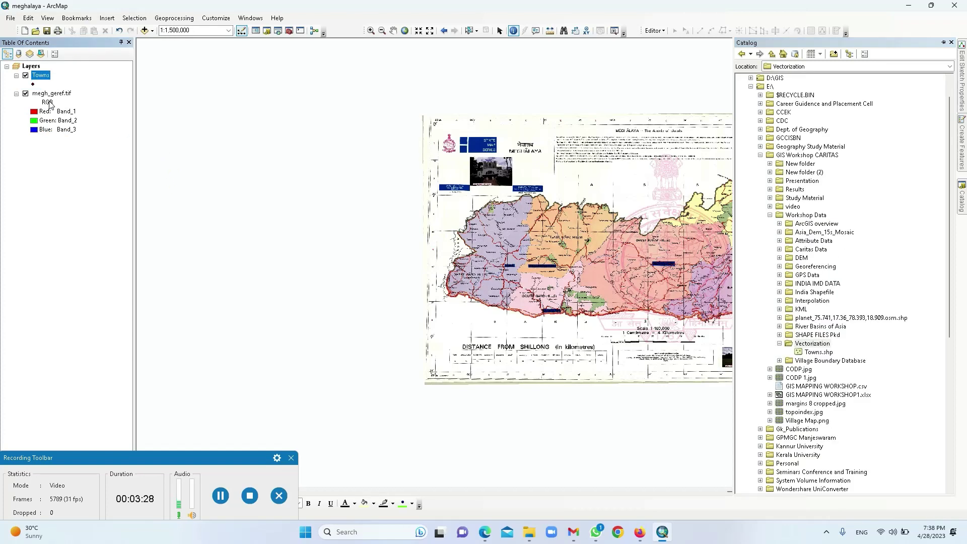
pyautogui.click(40, 76)
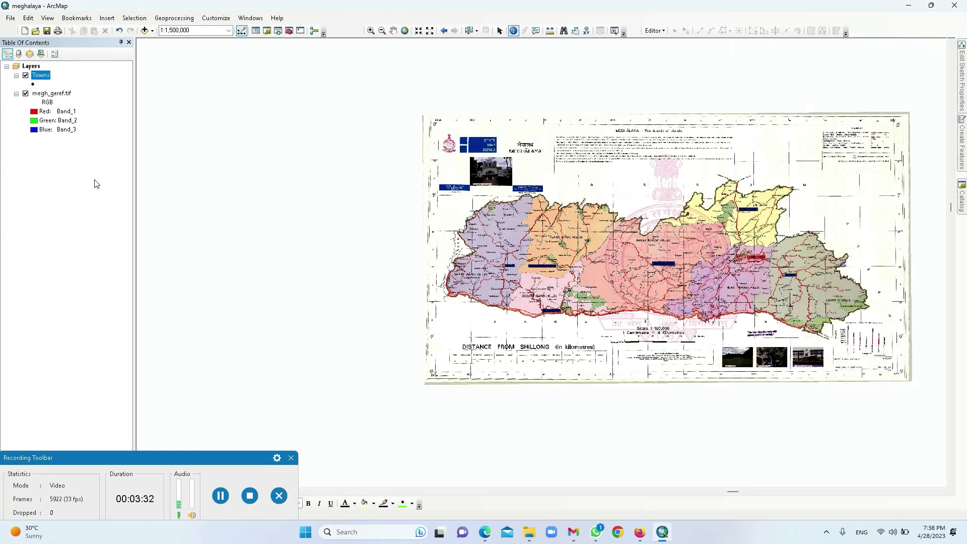
# Start another new shapefile in the Vectorization folder, named Road_network, with the Polyline feature type
pyautogui.click(963, 208)
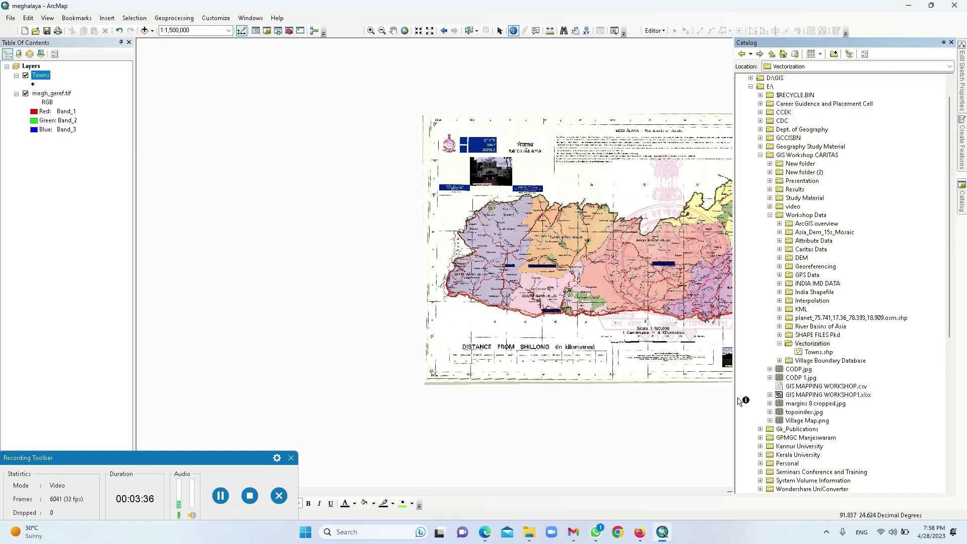
pyautogui.rightClick(813, 344)
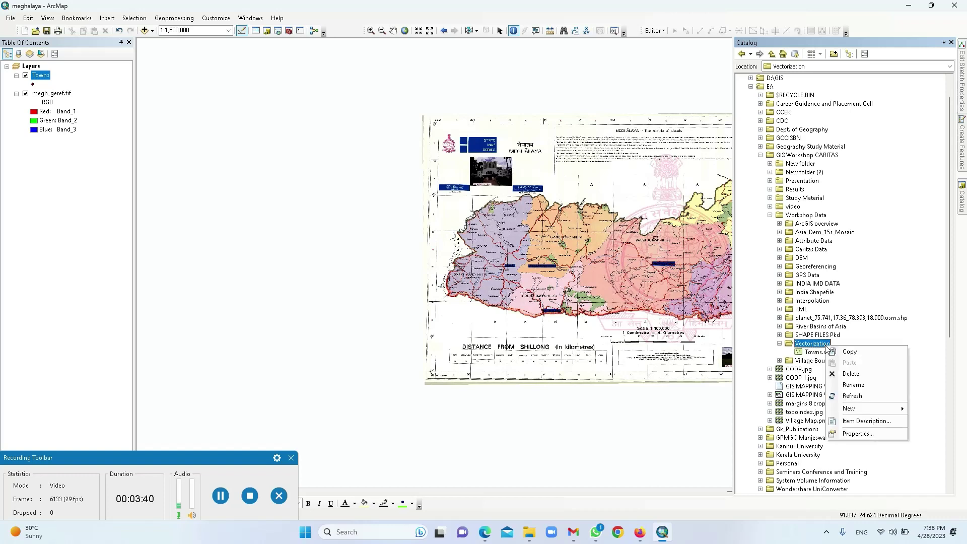
pyautogui.moveTo(852, 408)
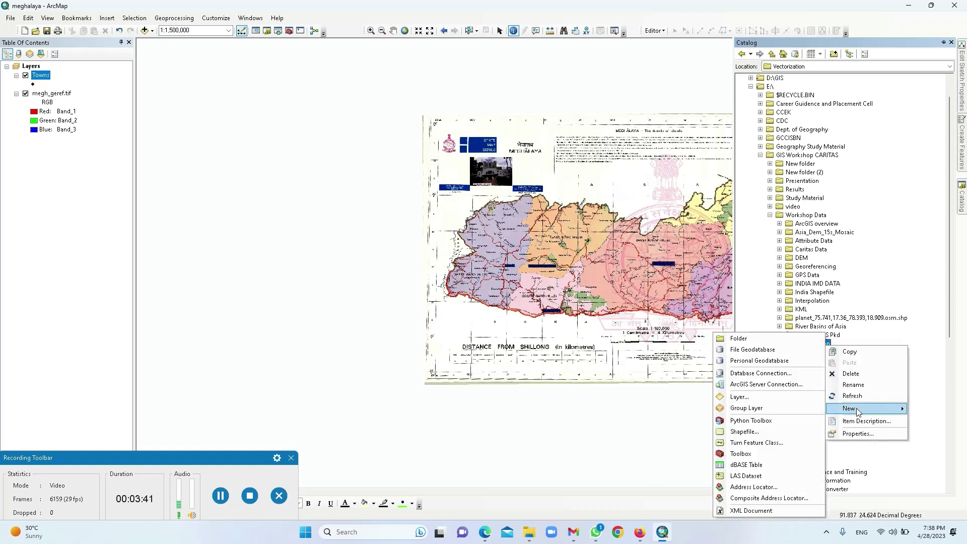
pyautogui.click(770, 433)
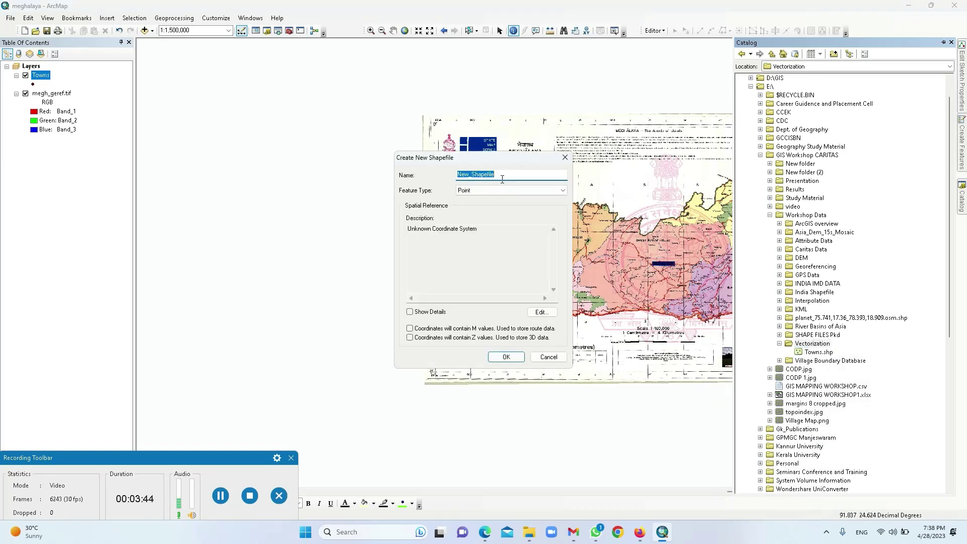
pyautogui.write('road')
pyautogui.press('BackSpace')
pyautogui.write('Road_network')
pyautogui.click(488, 191)
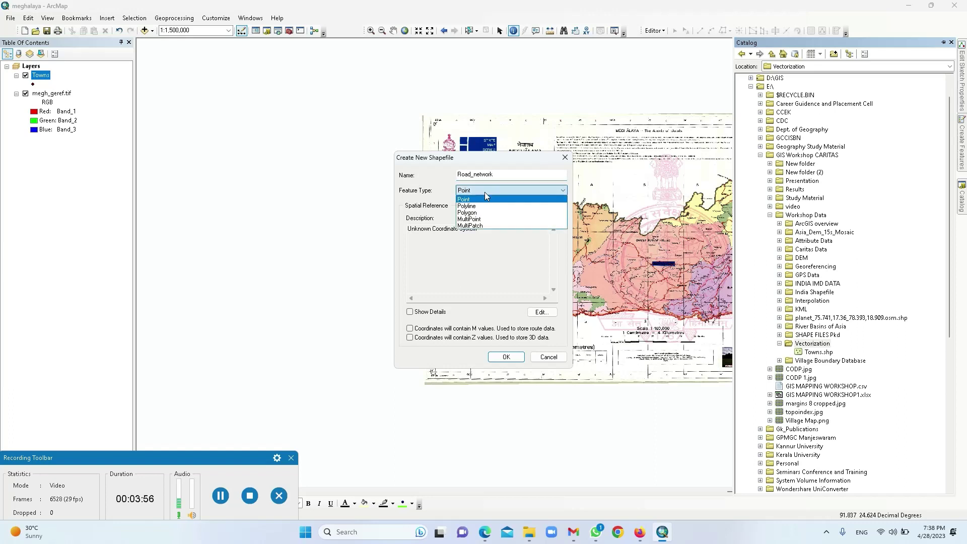
pyautogui.click(485, 207)
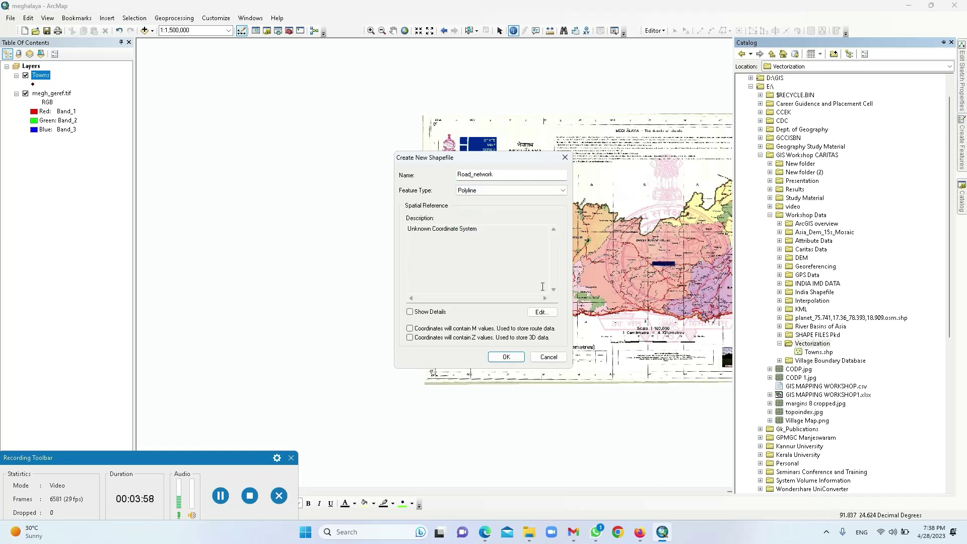
# Give the Road_network shapefile the WGS 1984 geographic coordinate system and create it
pyautogui.click(544, 313)
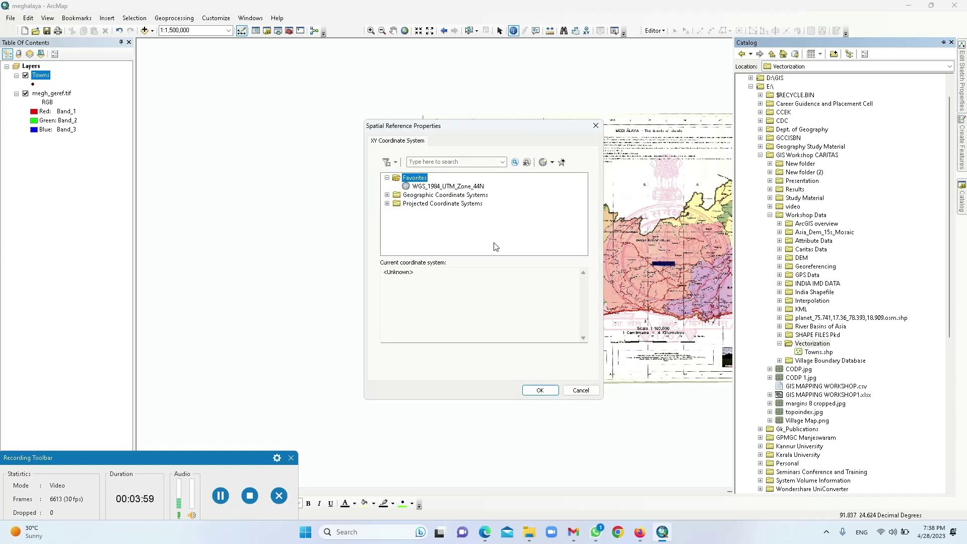
pyautogui.click(387, 196)
pyautogui.scroll(-2, 397, 234)
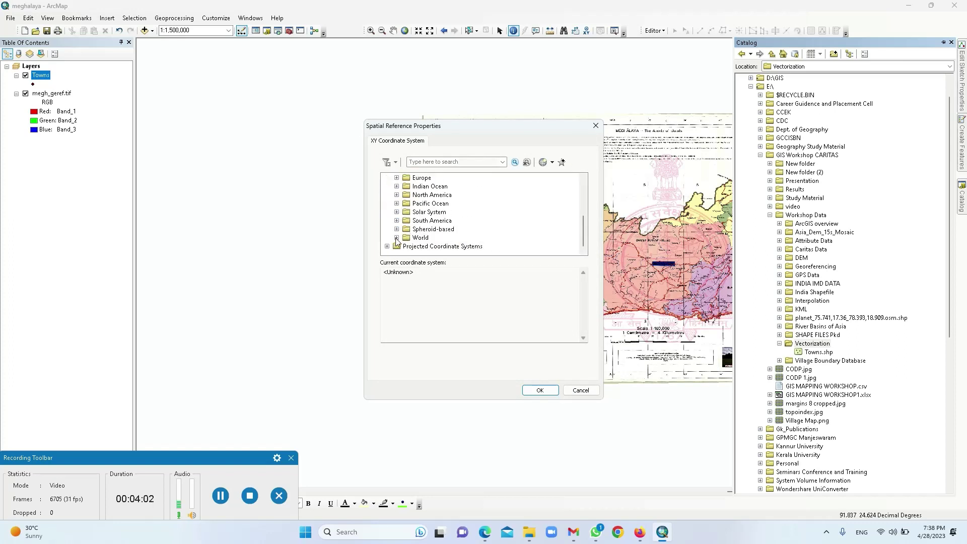
pyautogui.click(397, 237)
pyautogui.scroll(-1, 433, 237)
pyautogui.click(435, 238)
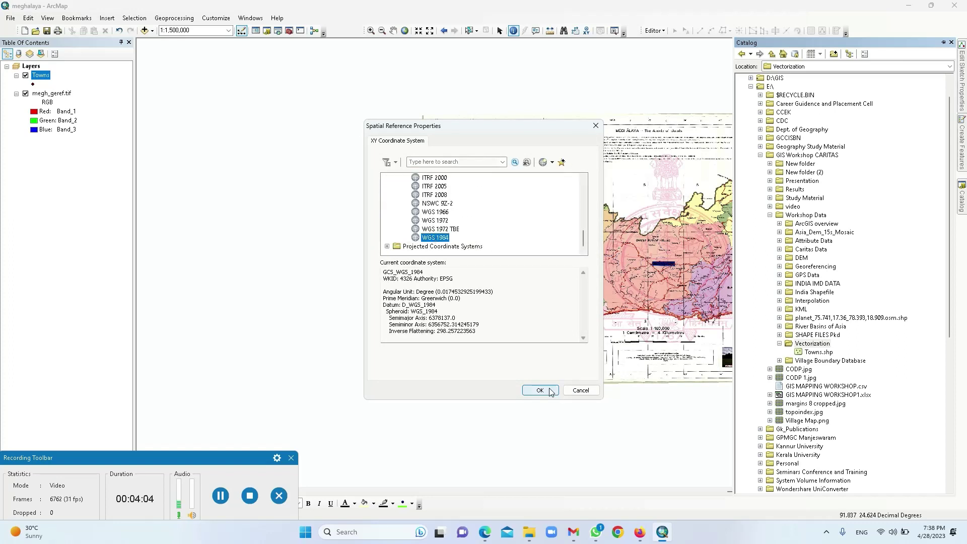
pyautogui.click(549, 392)
pyautogui.click(513, 360)
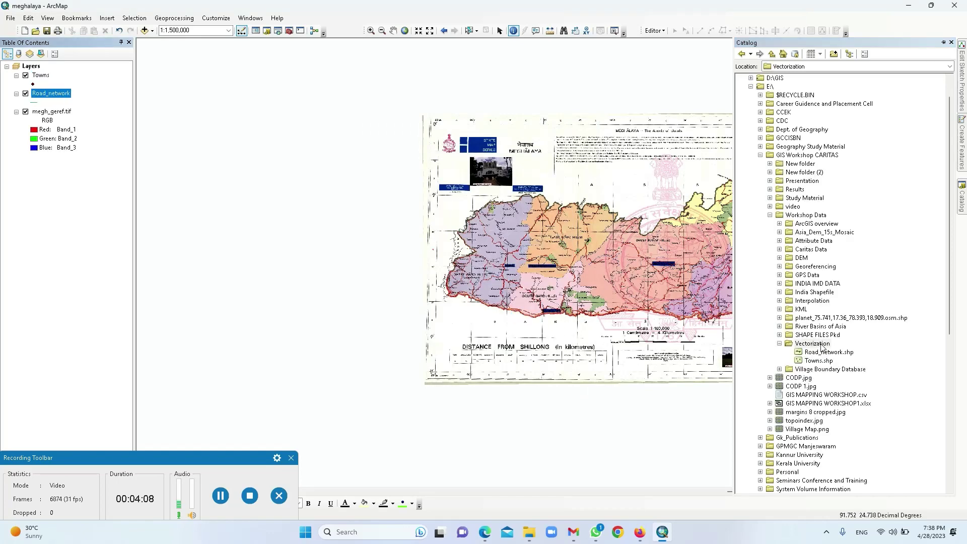
# Start a third shapefile in the Vectorization folder, named Districts, with the Polygon feature type
pyautogui.rightClick(822, 346)
pyautogui.moveTo(852, 409)
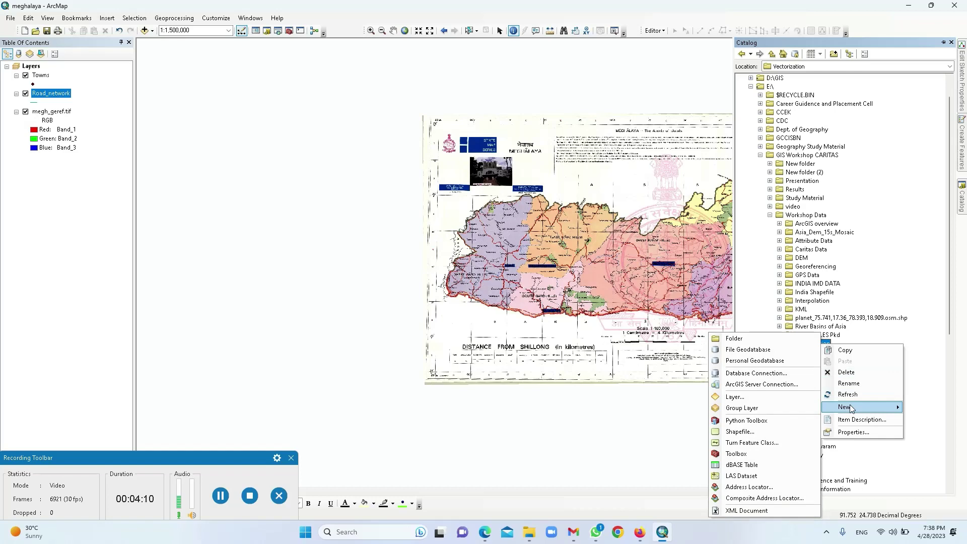
pyautogui.click(782, 433)
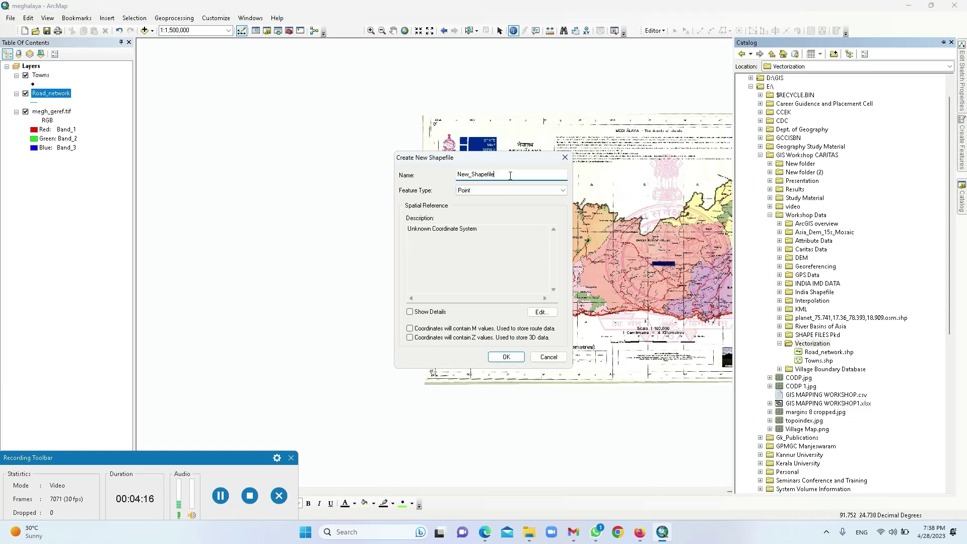
pyautogui.write('Districts')
pyautogui.click(499, 190)
pyautogui.click(492, 214)
# Set the Districts shapefile's coordinate system to geographic WGS 1984 and create it
pyautogui.click(543, 313)
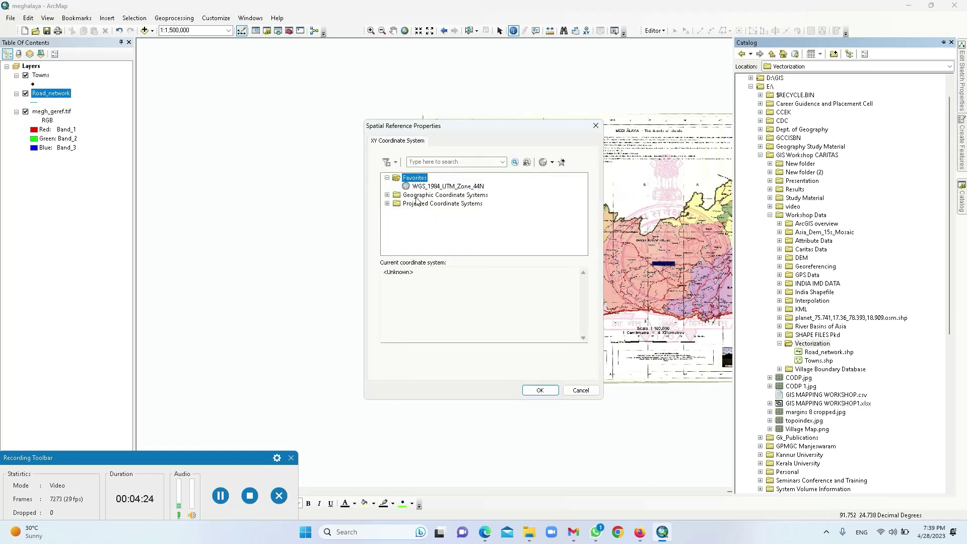
pyautogui.click(387, 195)
pyautogui.scroll(-3, 400, 208)
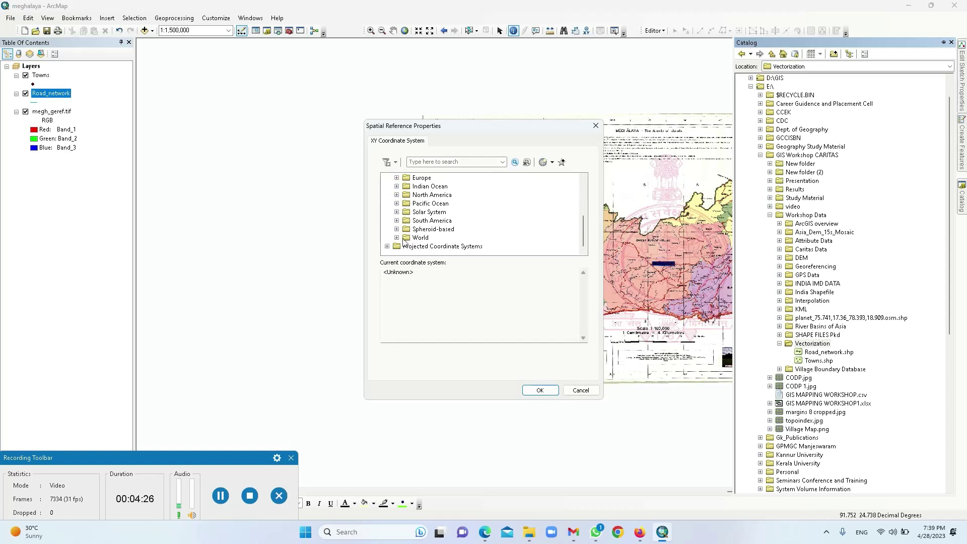
pyautogui.click(397, 237)
pyautogui.scroll(-3, 458, 217)
pyautogui.click(442, 239)
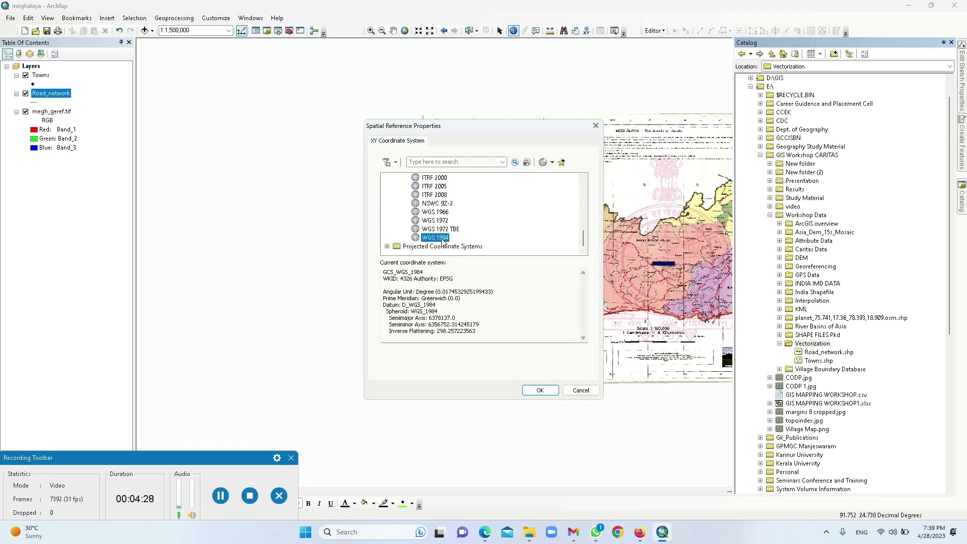
pyautogui.click(548, 393)
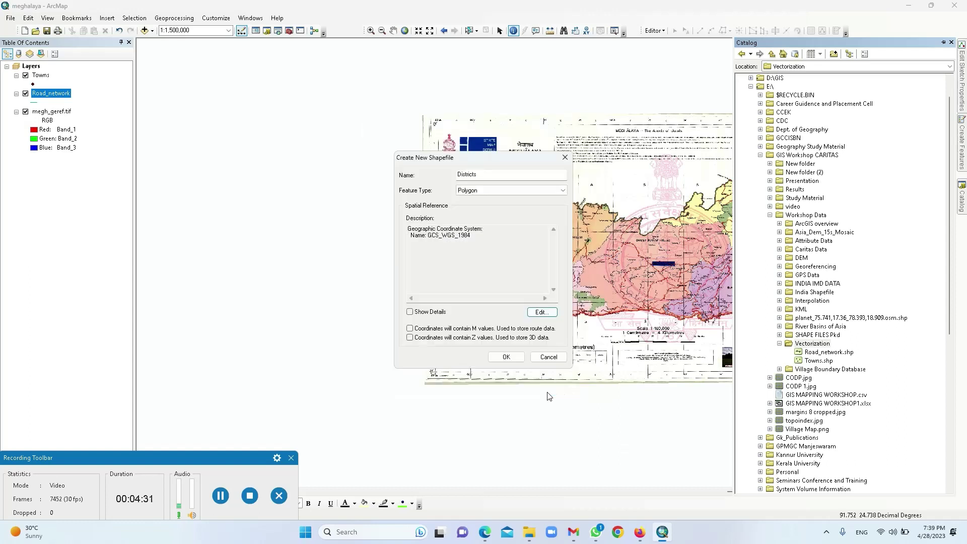
pyautogui.click(508, 358)
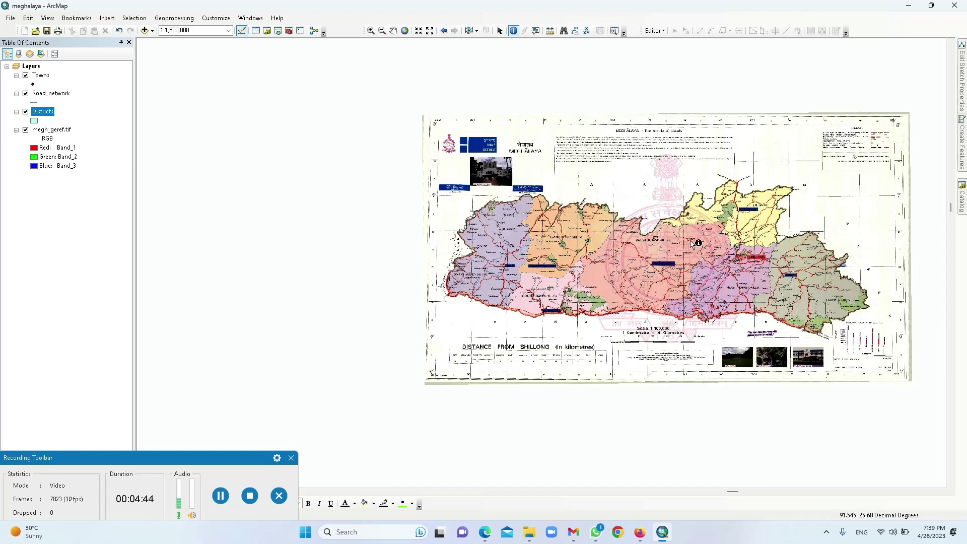
# Open the attribute table of the Towns layer
pyautogui.rightClick(44, 75)
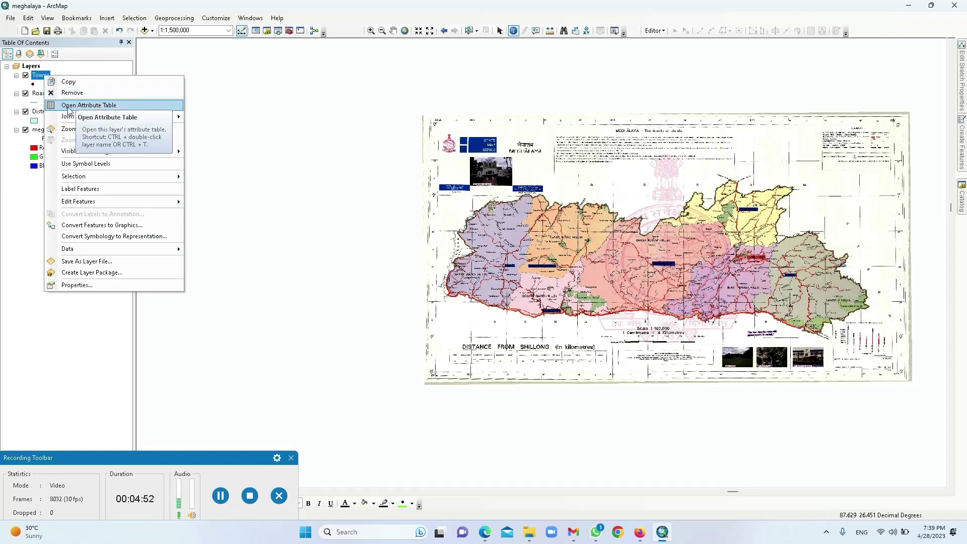
pyautogui.click(114, 105)
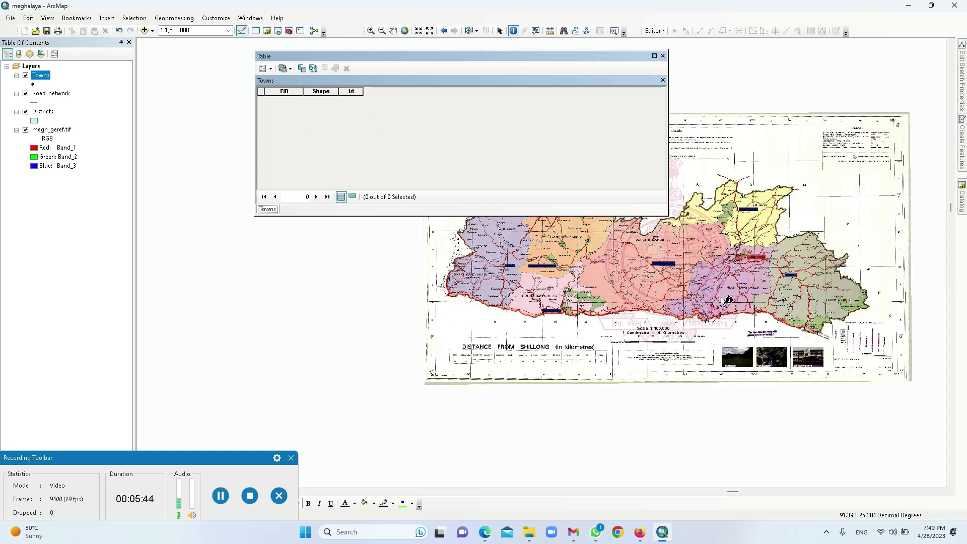
# Add a Text field named Town_name with a length of 50 to the Towns attribute table
pyautogui.click(271, 68)
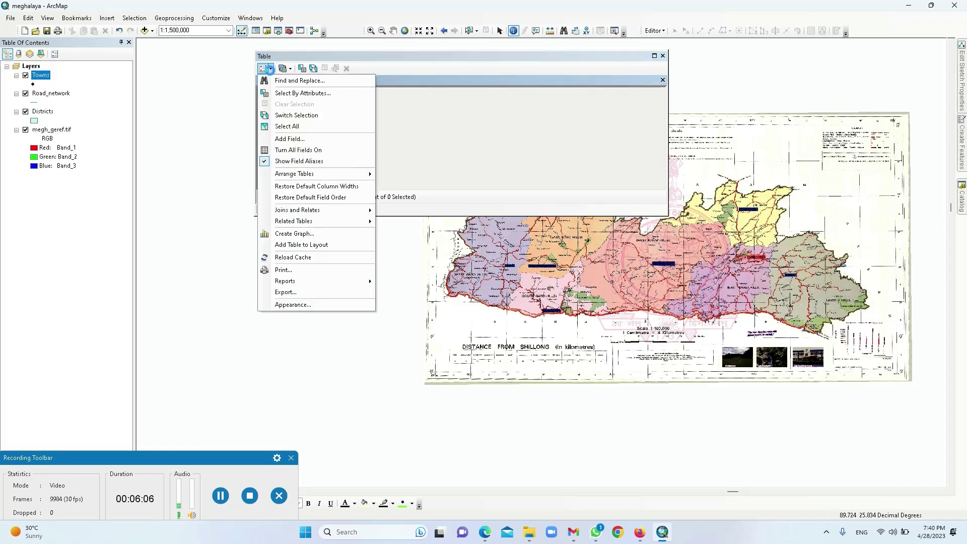
pyautogui.click(306, 140)
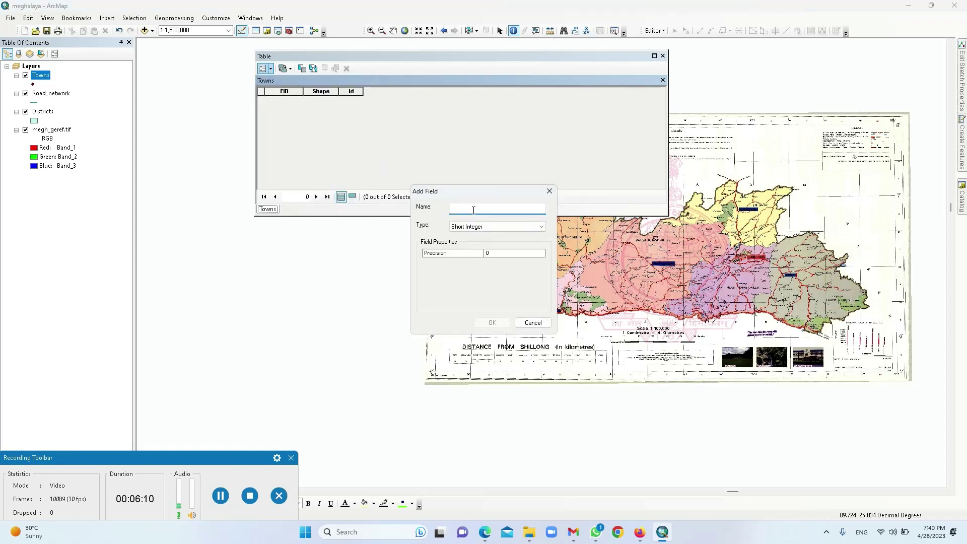
pyautogui.write('Town_name')
pyautogui.click(490, 226)
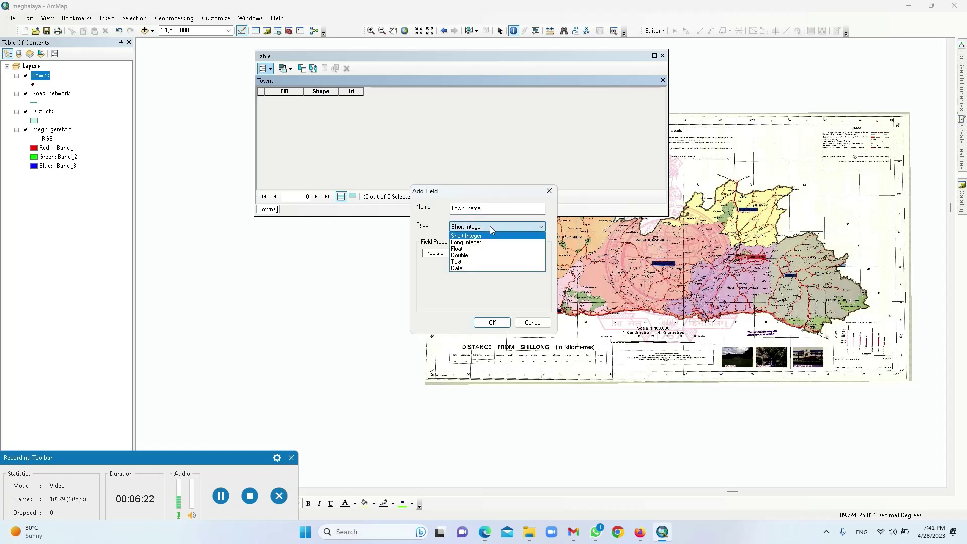
pyautogui.click(474, 250)
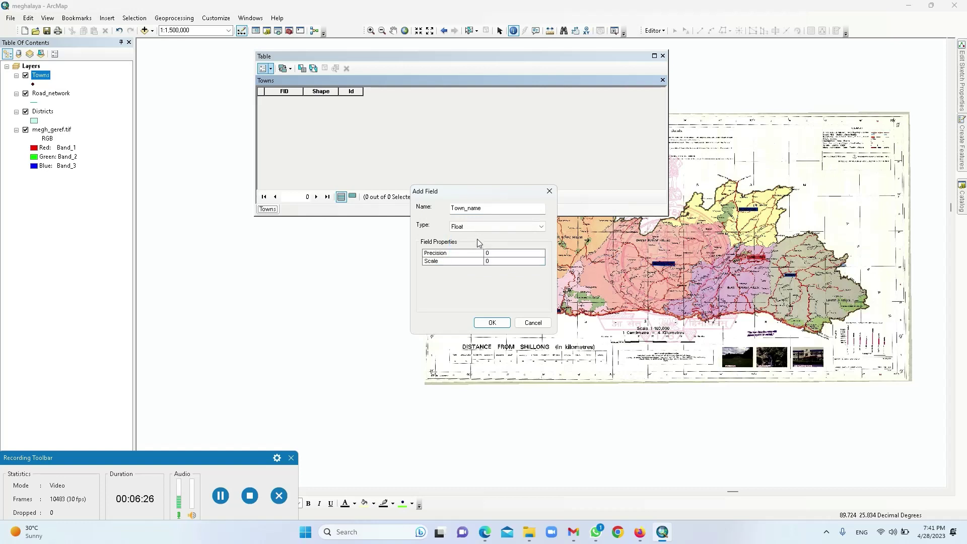
pyautogui.click(477, 227)
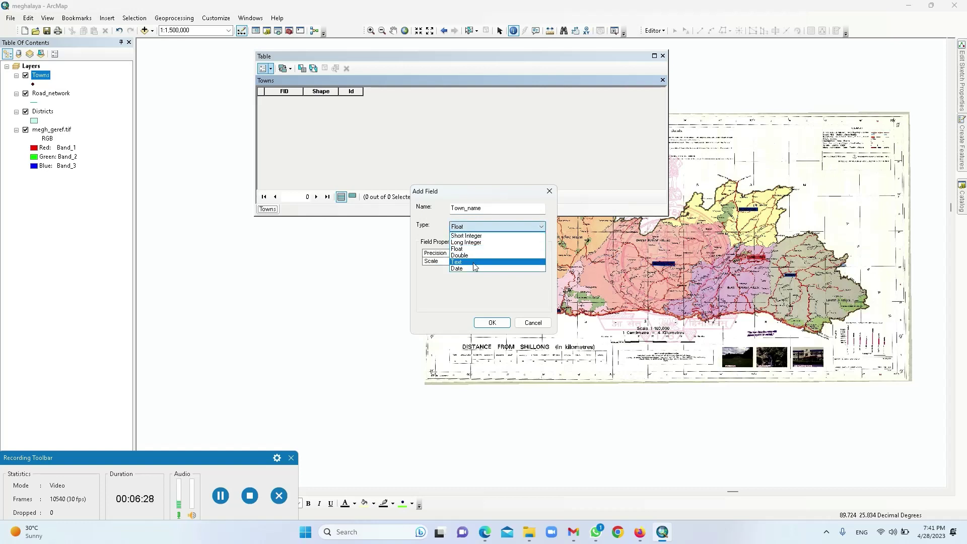
pyautogui.click(475, 262)
pyautogui.click(500, 256)
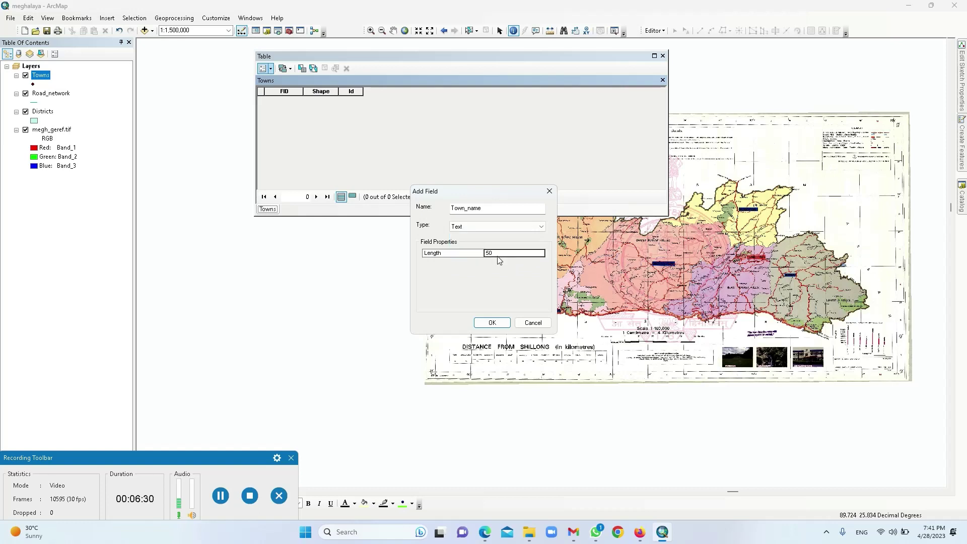
pyautogui.doubleClick(499, 255)
pyautogui.click(492, 323)
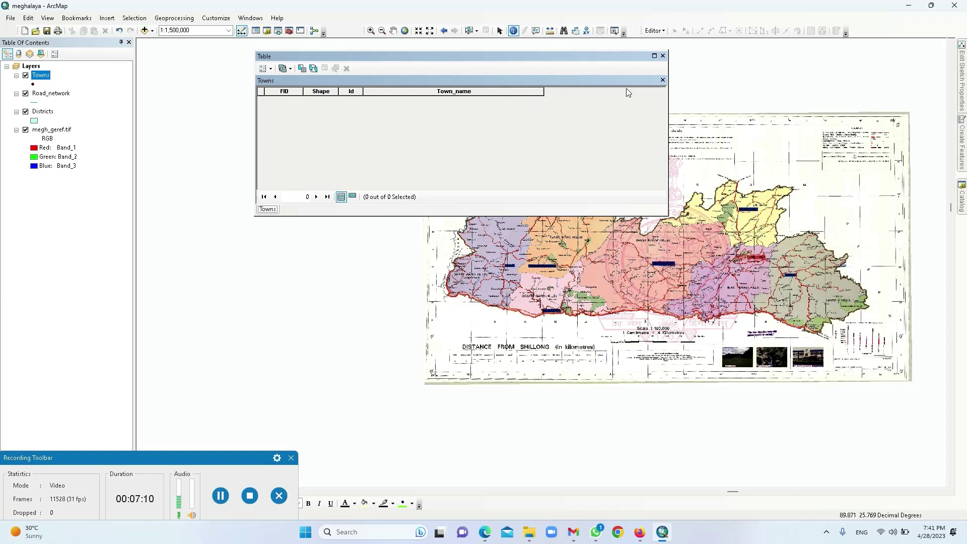
pyautogui.rightClick(47, 75)
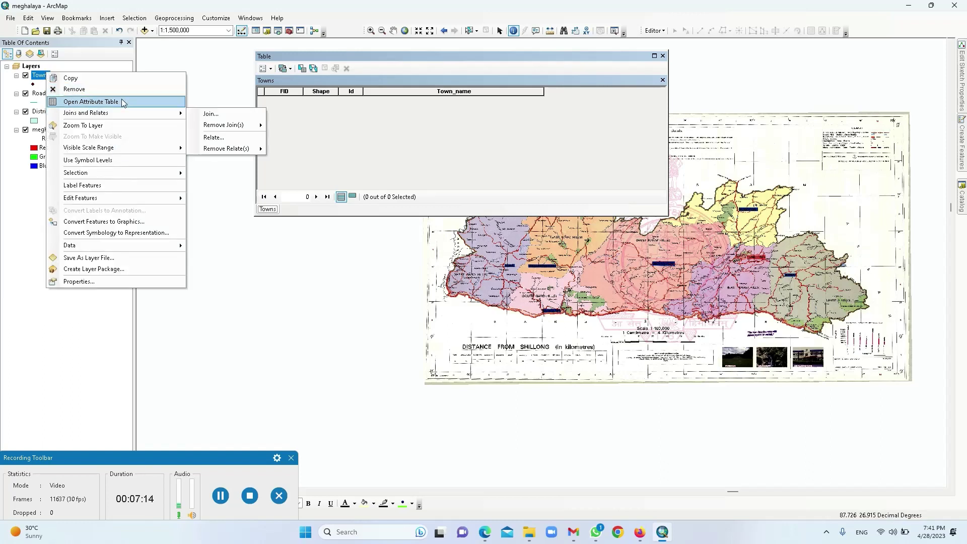
pyautogui.click(272, 68)
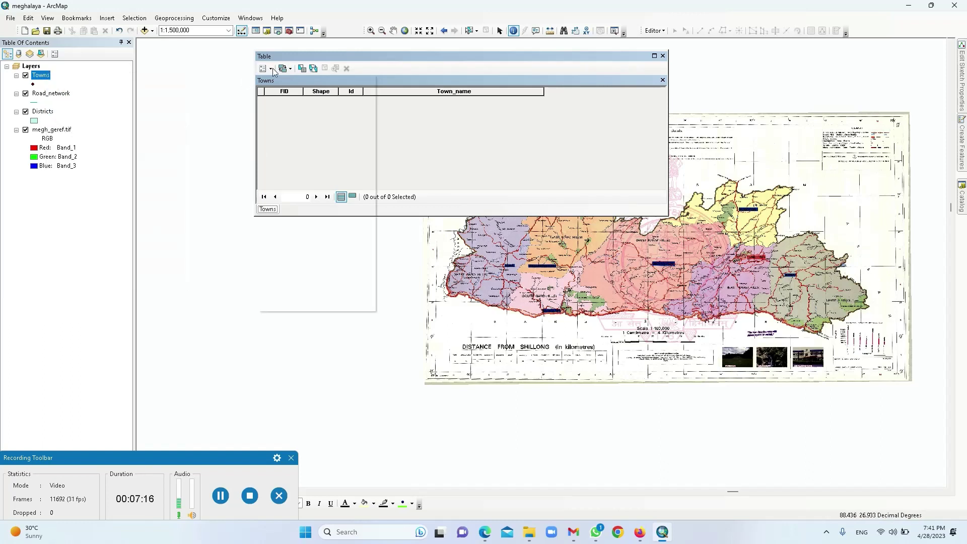
pyautogui.click(272, 68)
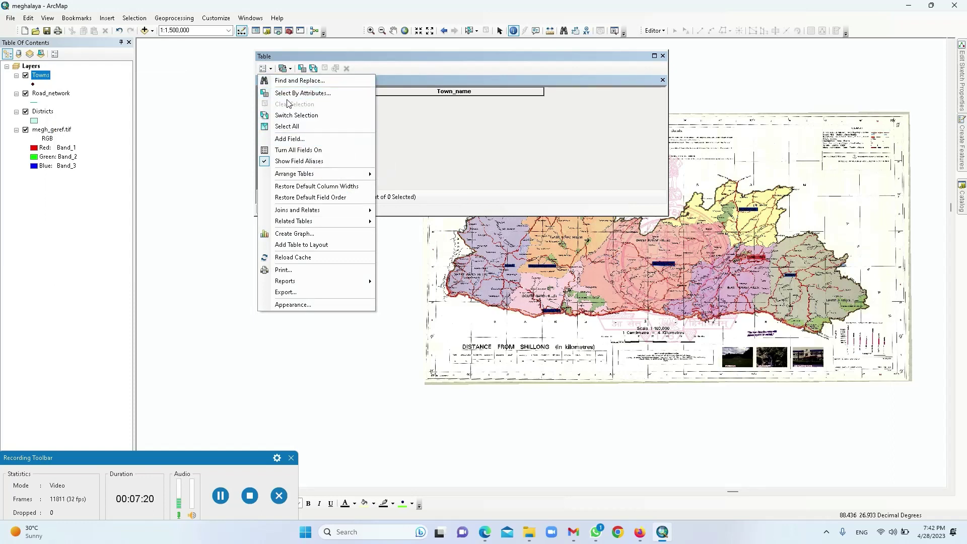
pyautogui.click(388, 56)
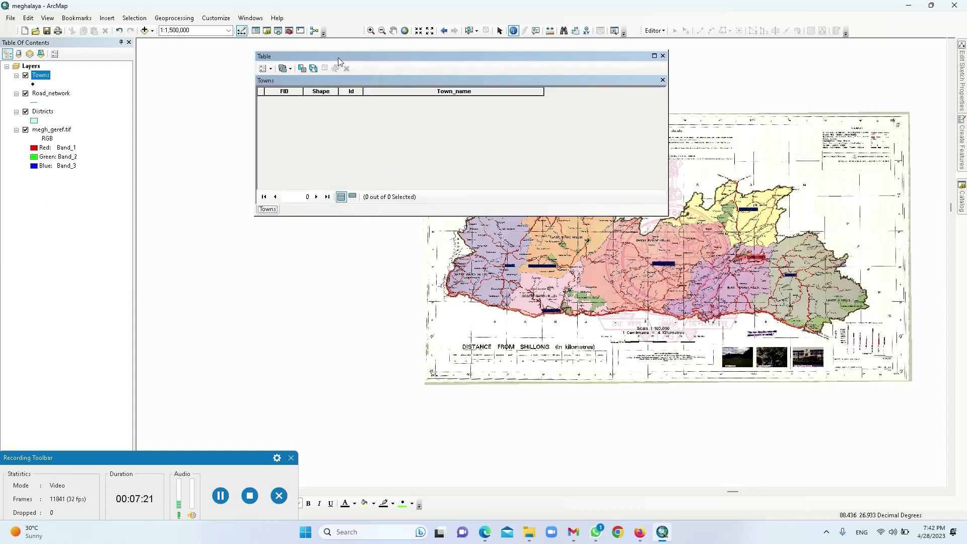
# Add a Float field named Population to the Towns table, keeping its default field properties, and close the table
pyautogui.click(272, 68)
pyautogui.click(302, 140)
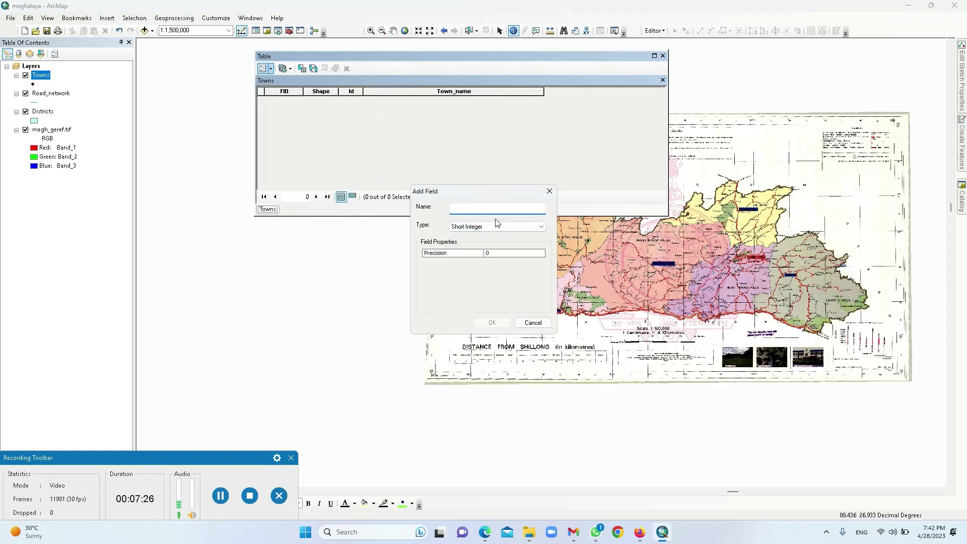
pyautogui.write('Population')
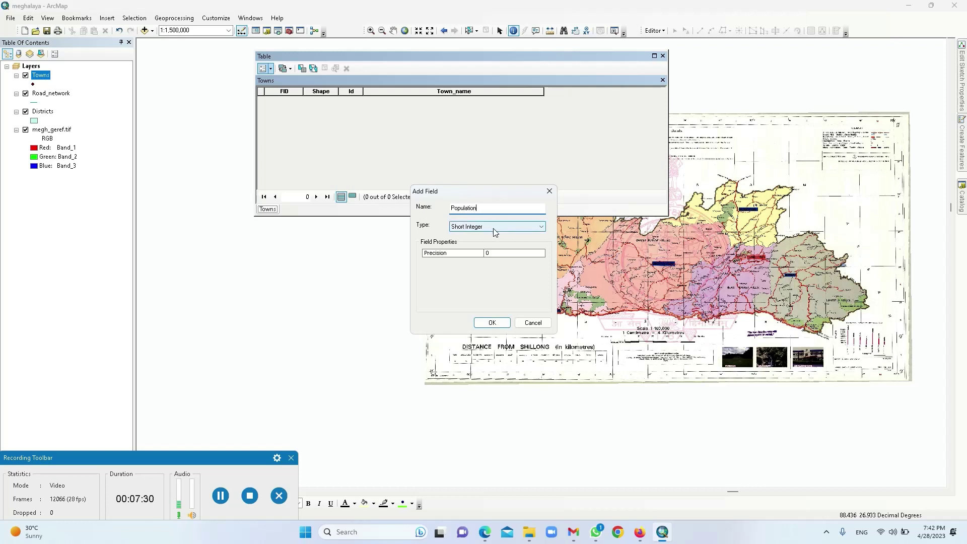
pyautogui.click(497, 227)
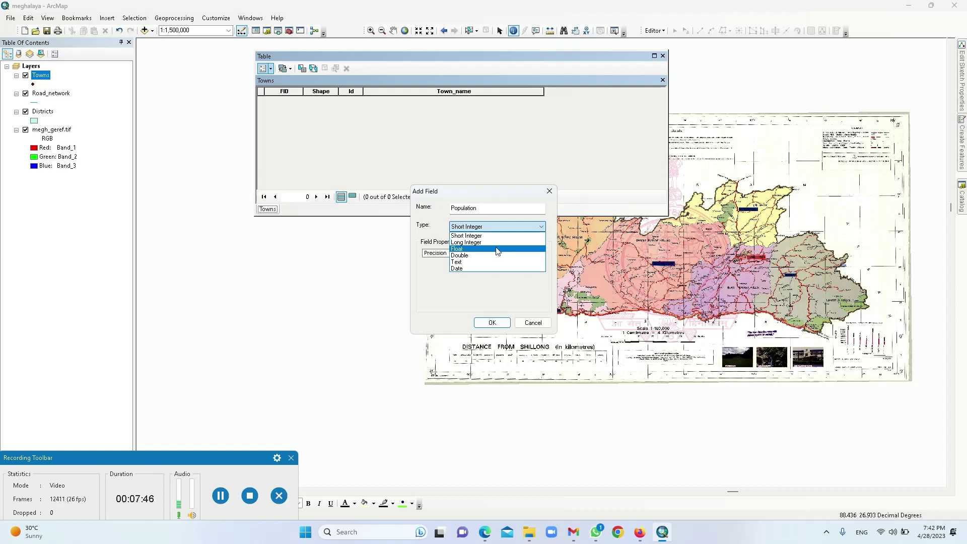
pyautogui.click(497, 250)
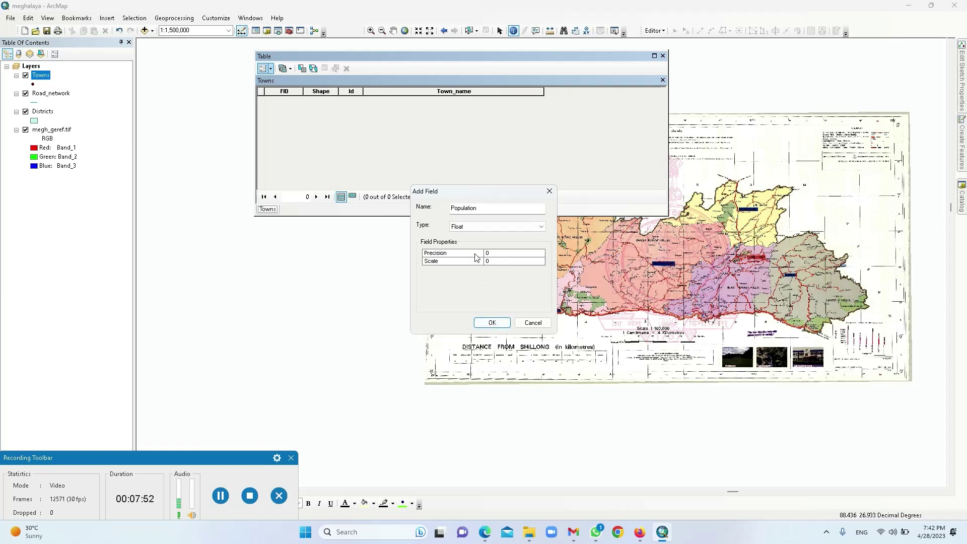
pyautogui.click(497, 323)
pyautogui.click(497, 323)
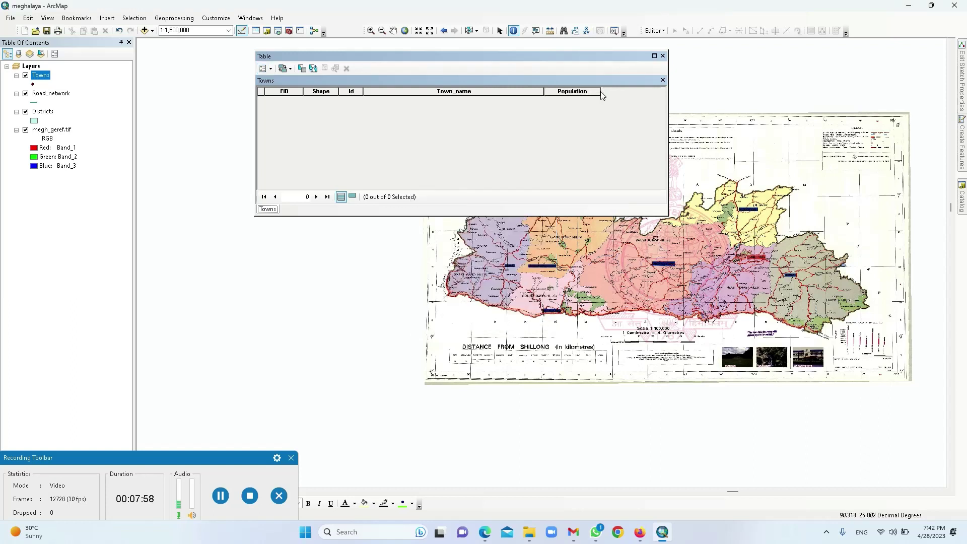
pyautogui.moveTo(601, 93); pyautogui.dragTo(615, 94)
pyautogui.click(663, 56)
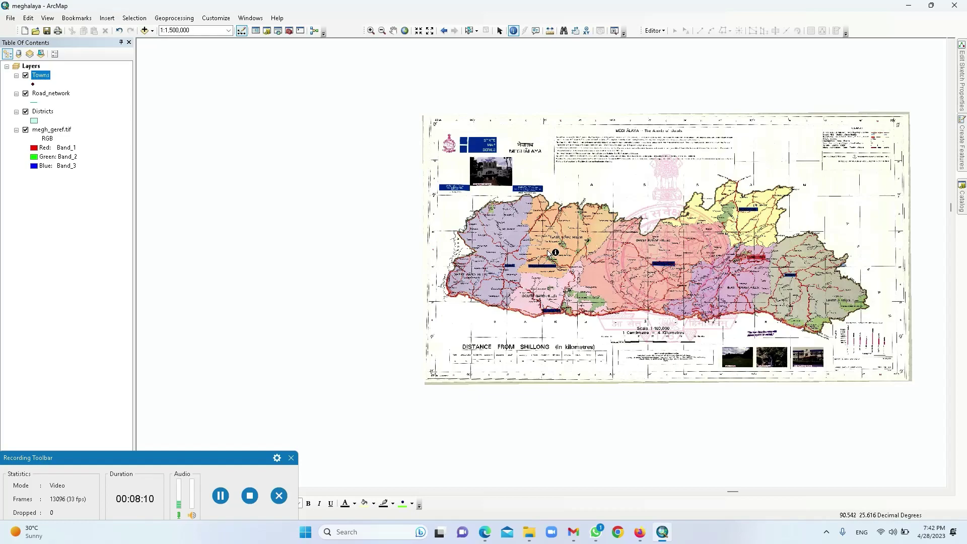
# Examine the area around the town of Tura on the scanned map at close range
pyautogui.scroll(3, 575, 283)
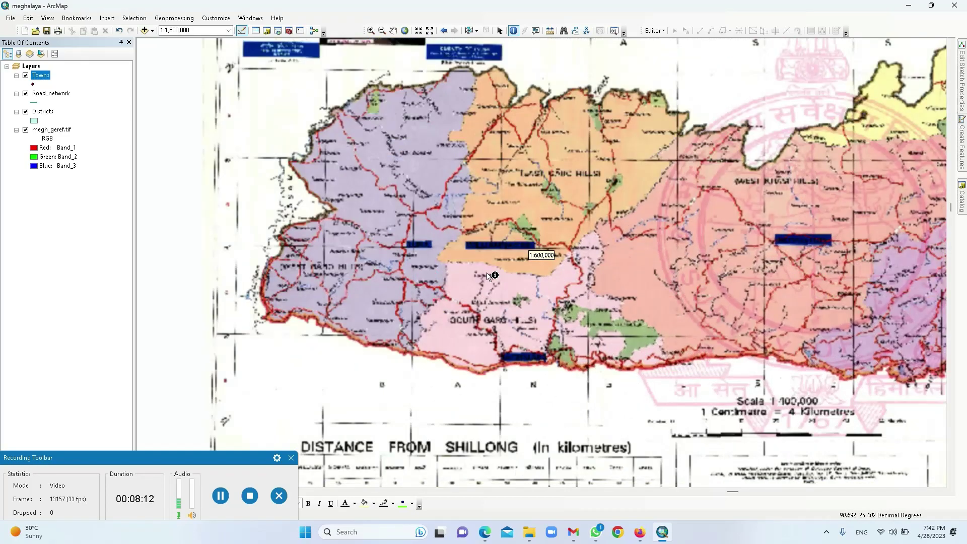
pyautogui.scroll(3, 378, 308)
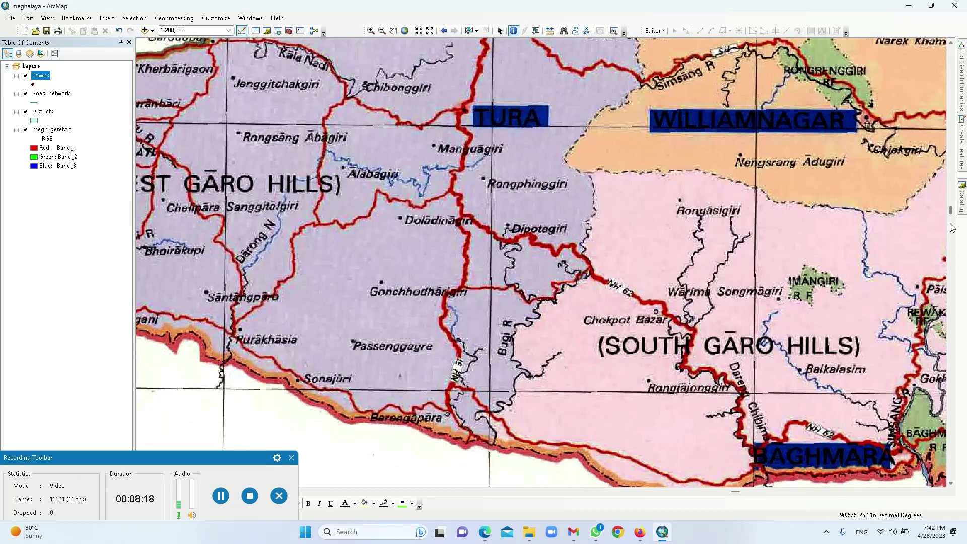
pyautogui.click(952, 43)
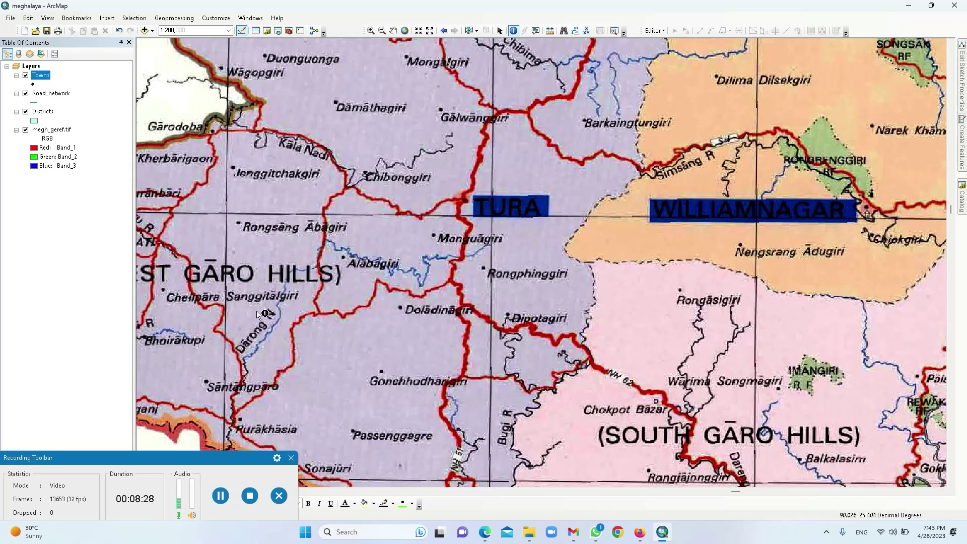
pyautogui.click(624, 482)
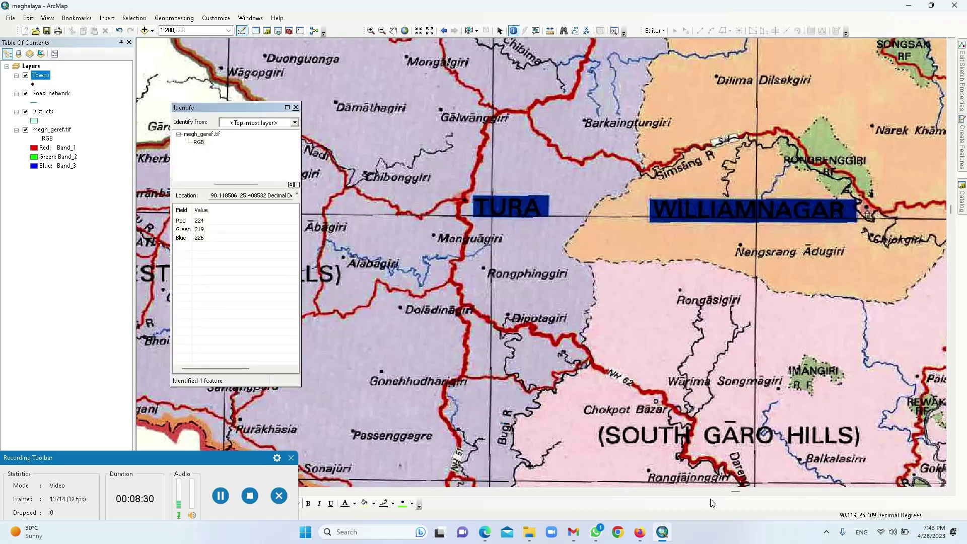
pyautogui.click(296, 107)
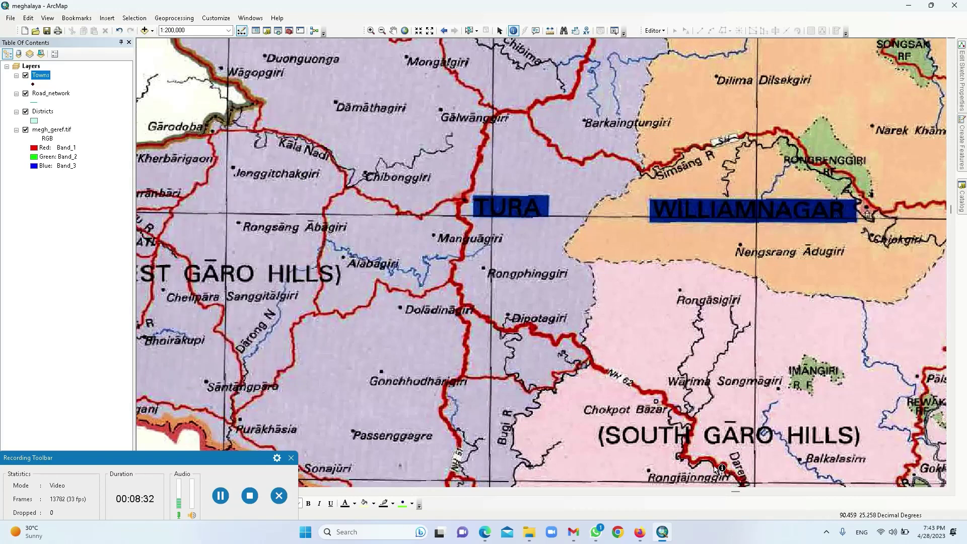
pyautogui.click(731, 492)
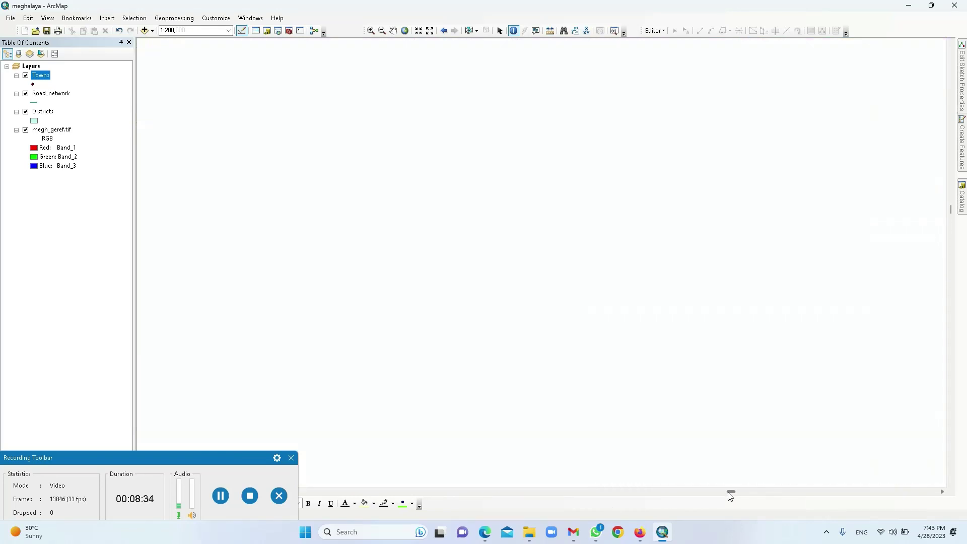
pyautogui.click(405, 31)
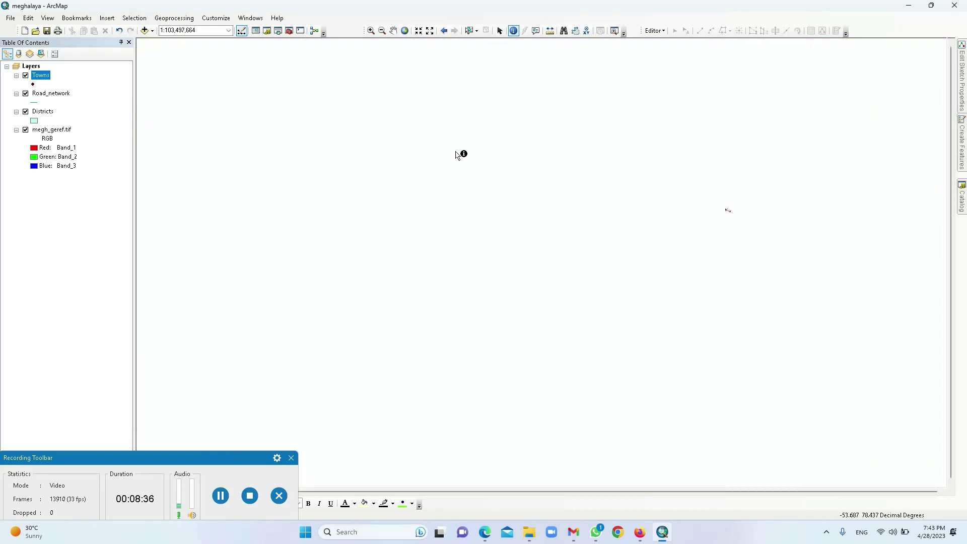
pyautogui.click(220, 496)
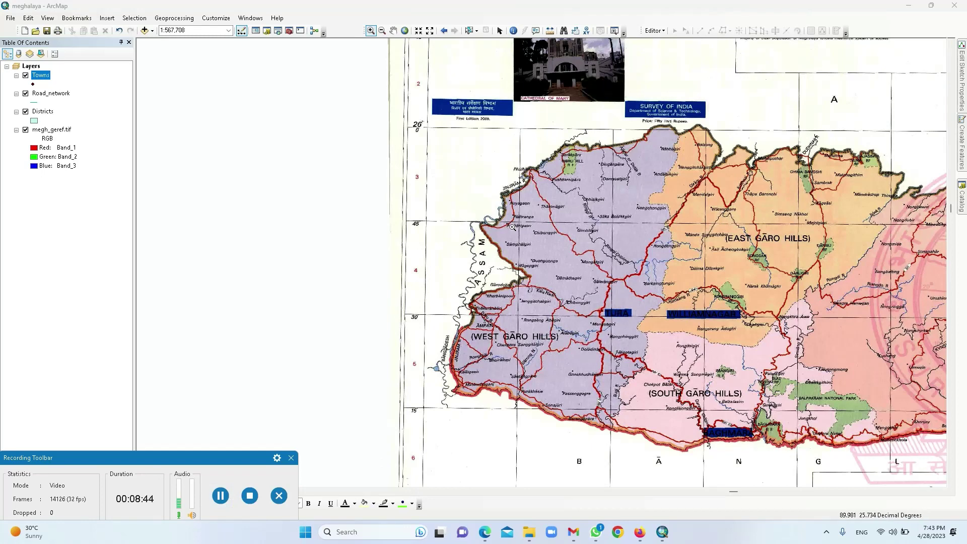
pyautogui.moveTo(472, 201); pyautogui.dragTo(673, 375)
pyautogui.moveTo(547, 201); pyautogui.dragTo(612, 429)
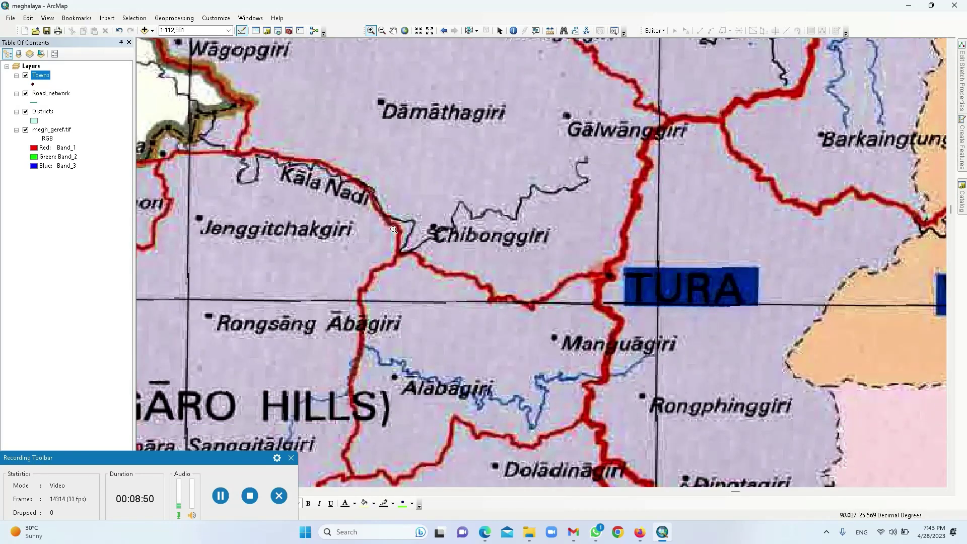
pyautogui.scroll(-2, 874, 428)
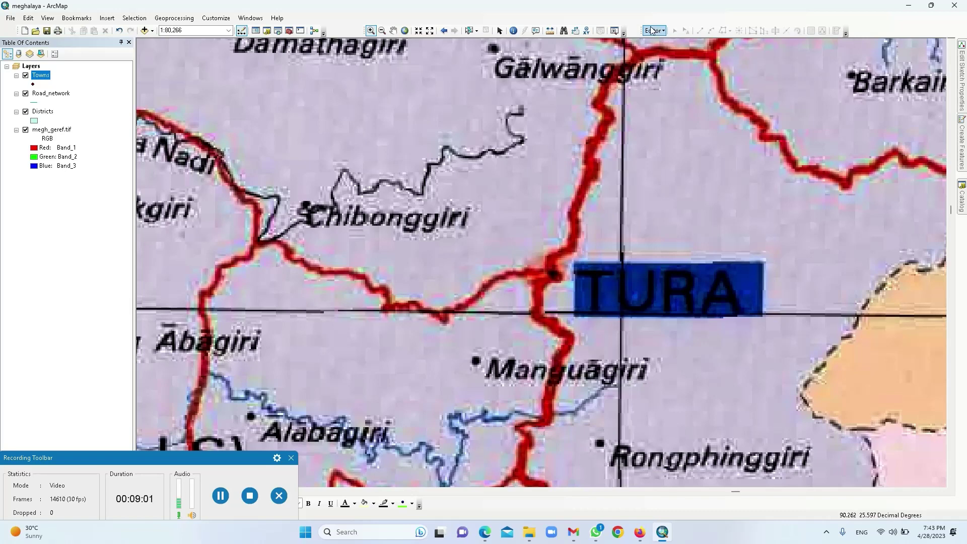
# Undock and close the Editor toolbar, show it again and dock it beside the other toolbars
pyautogui.moveTo(643, 32); pyautogui.dragTo(630, 97)
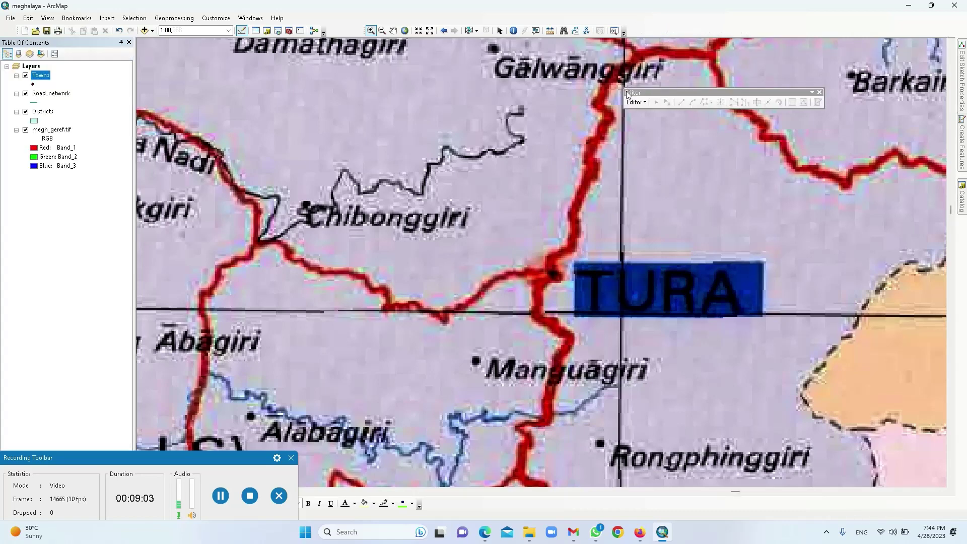
pyautogui.click(820, 92)
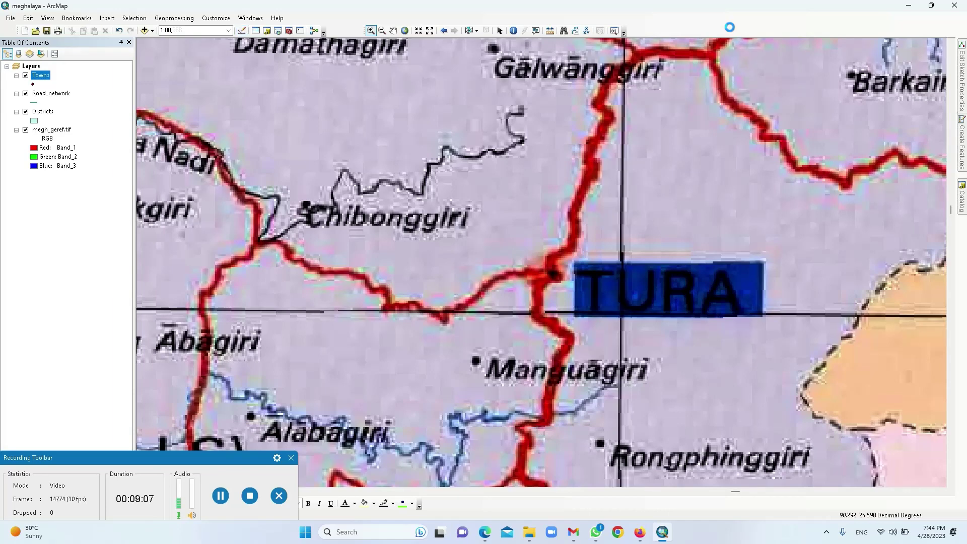
pyautogui.rightClick(732, 32)
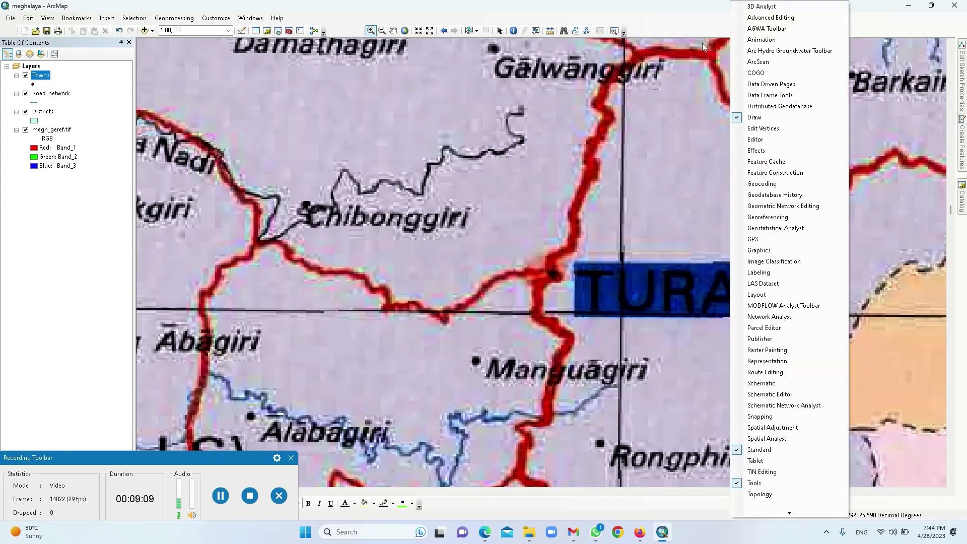
pyautogui.rightClick(673, 19)
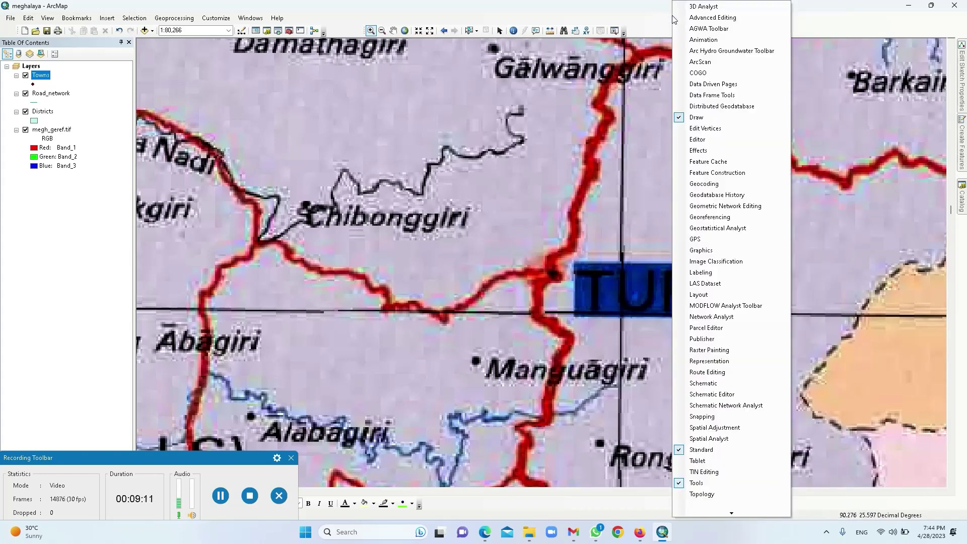
pyautogui.rightClick(832, 29)
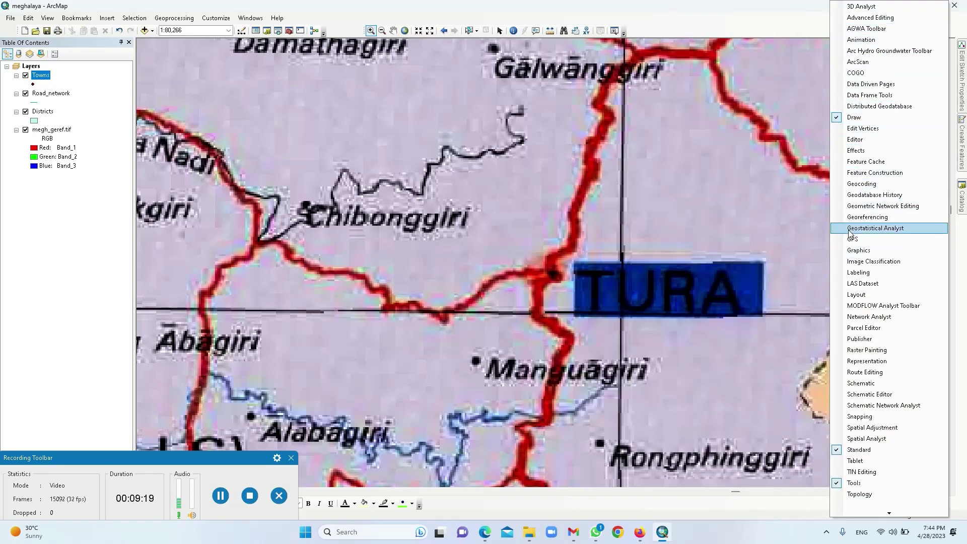
pyautogui.click(855, 141)
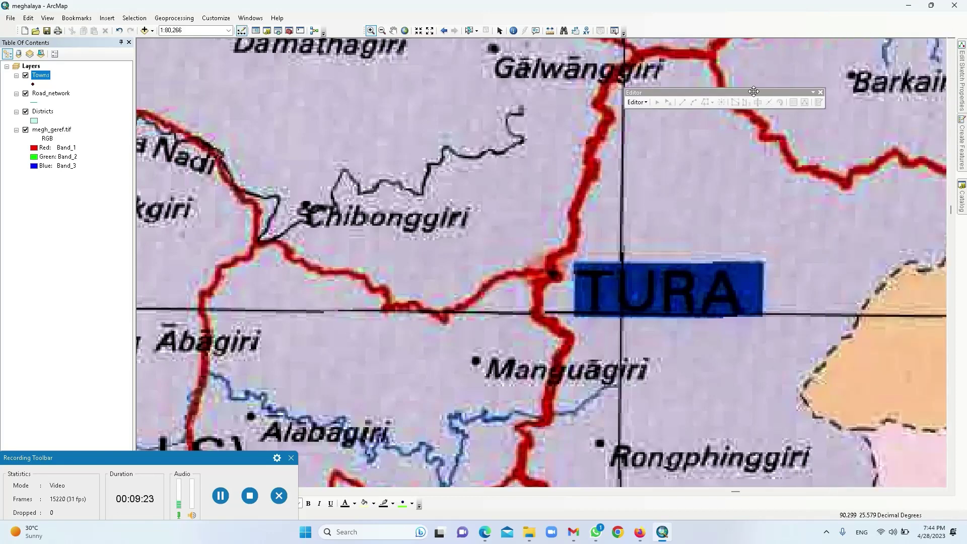
pyautogui.moveTo(754, 89); pyautogui.dragTo(777, 35)
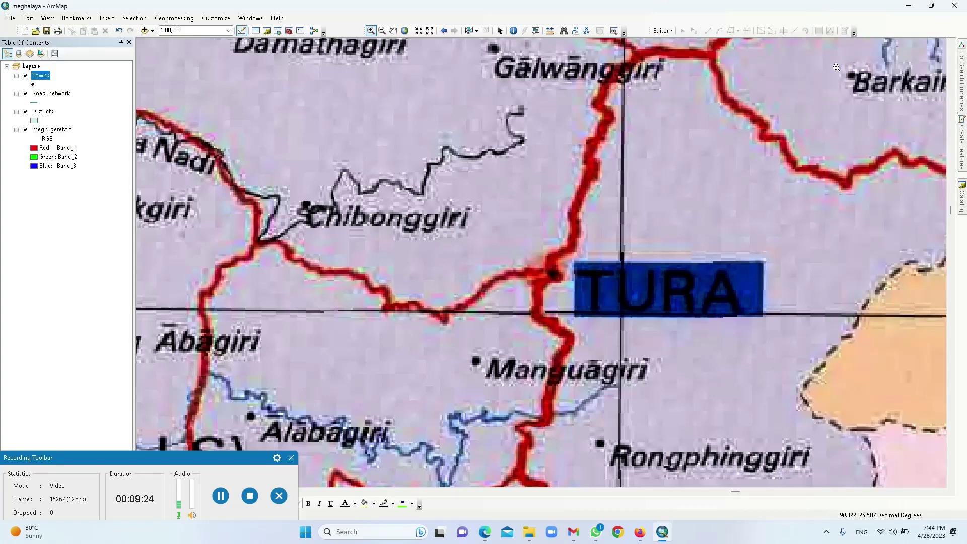
# Start an edit session covering the Towns, Road_network and Districts layers and continue past the spatial reference notice
pyautogui.click(671, 31)
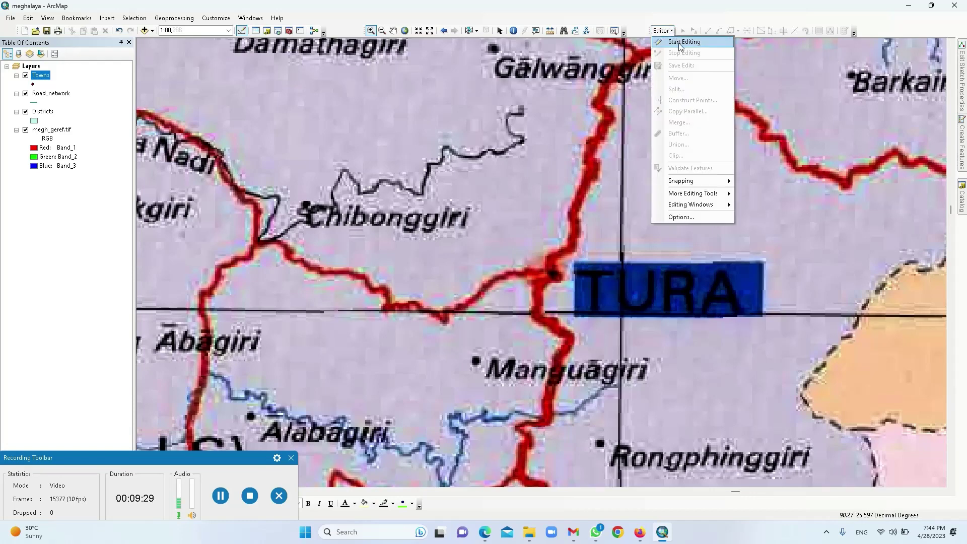
pyautogui.click(686, 43)
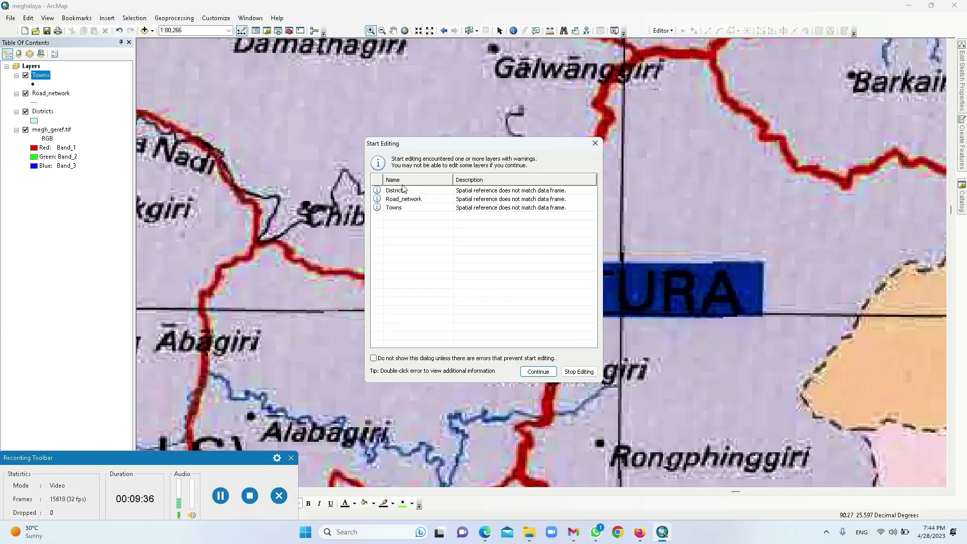
pyautogui.click(538, 372)
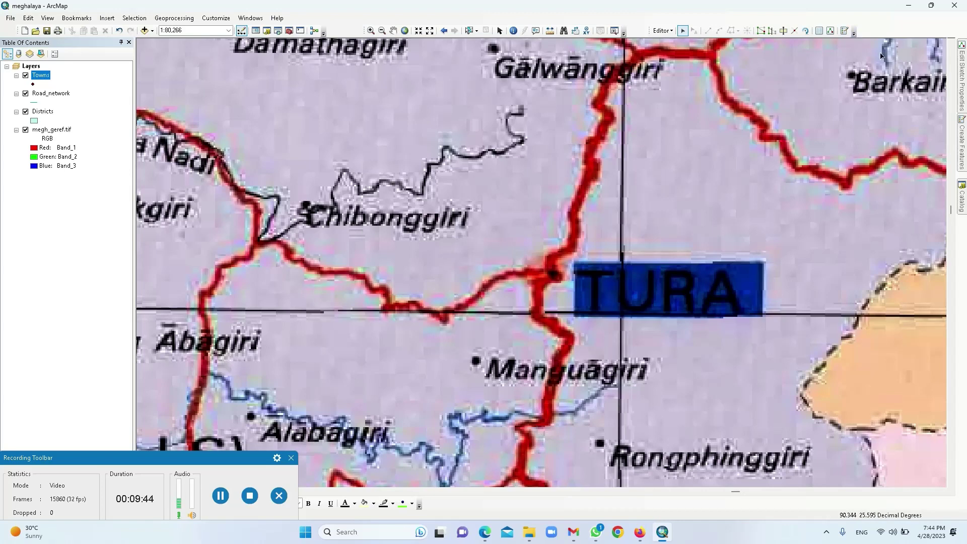
# Digitize a Towns point on the black dot marking Tura on the scanned map
pyautogui.moveTo(963, 76)
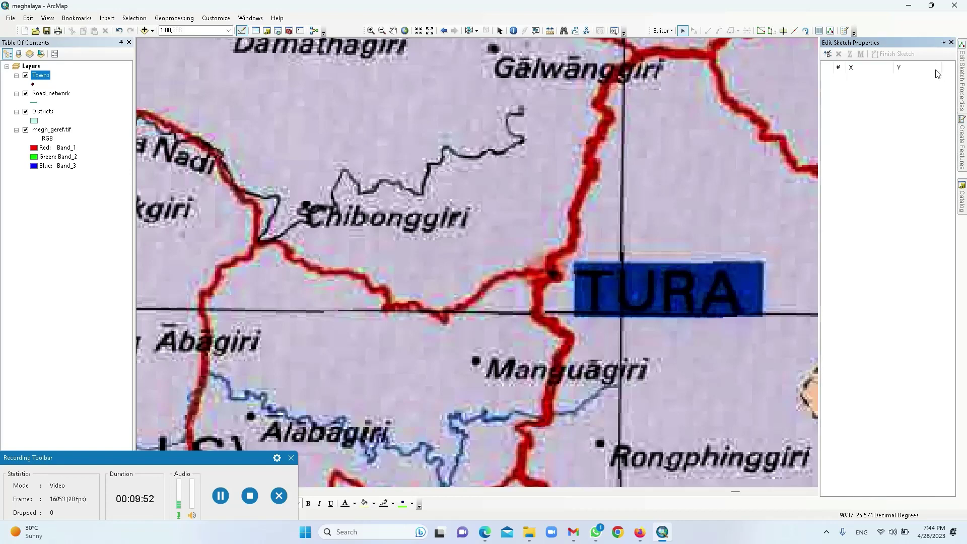
pyautogui.click(962, 142)
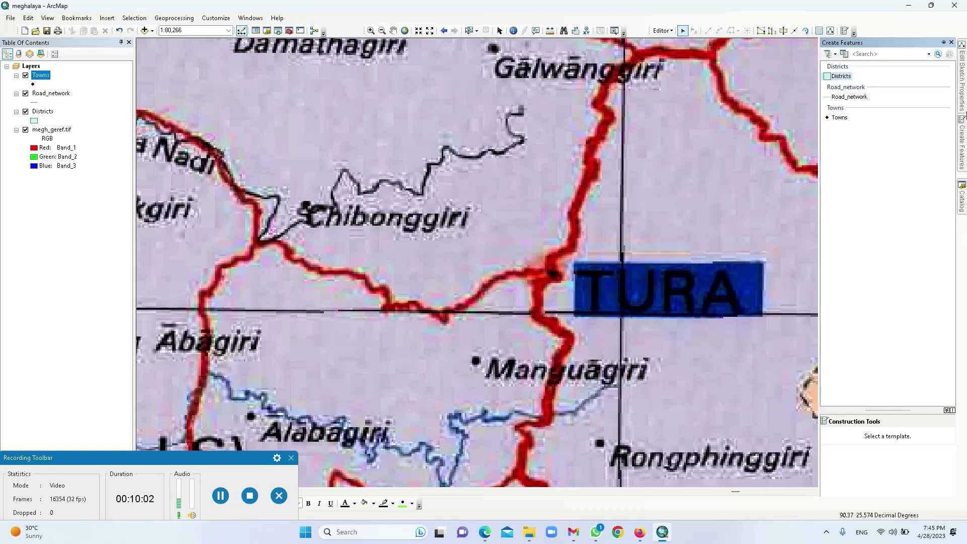
pyautogui.click(963, 110)
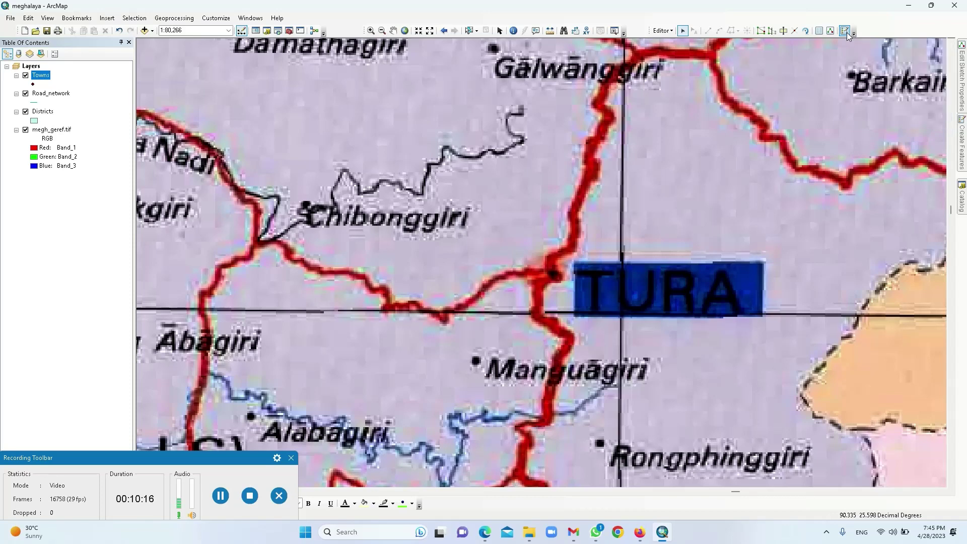
pyautogui.moveTo(964, 154)
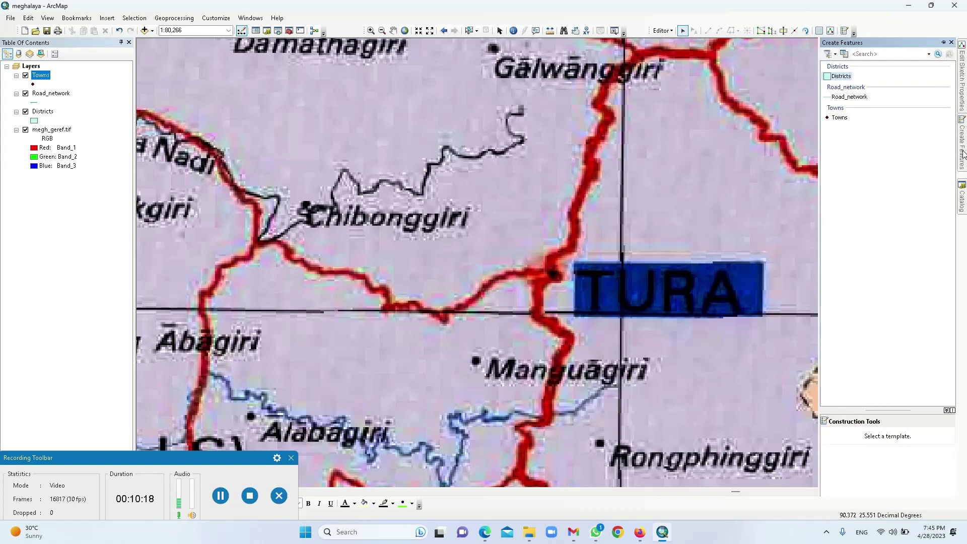
pyautogui.click(847, 119)
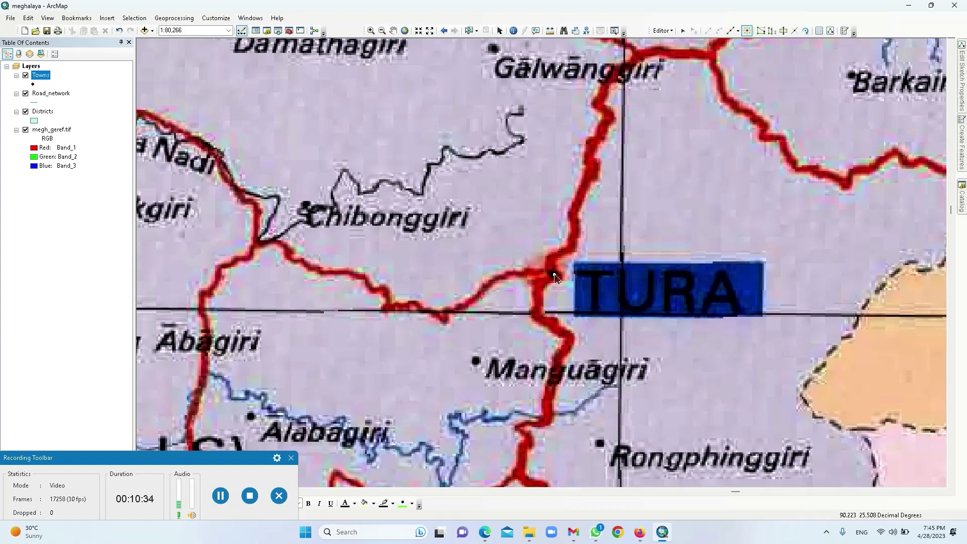
pyautogui.click(555, 275)
# Open the Towns attribute table and enter Tura as the new point's Town_name
pyautogui.click(500, 31)
pyautogui.rightClick(42, 77)
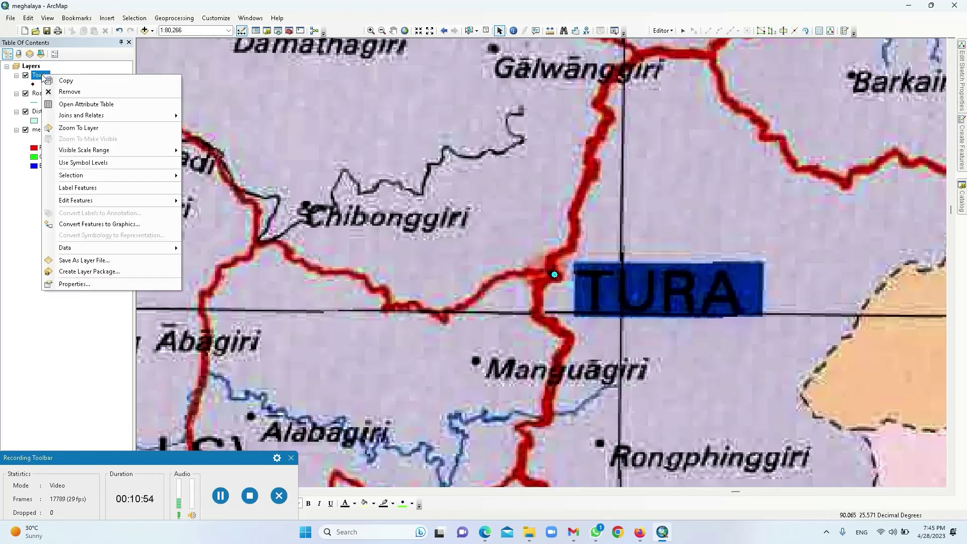
pyautogui.click(113, 109)
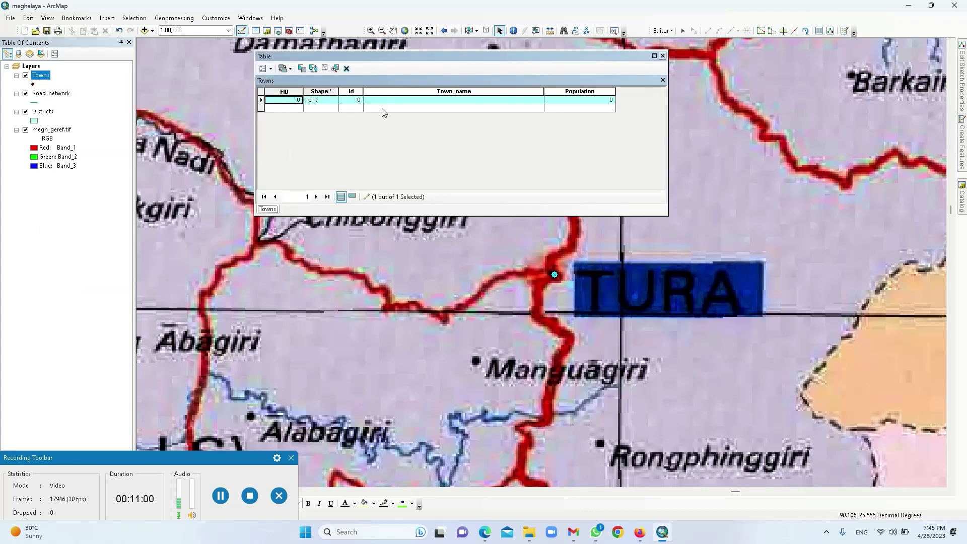
pyautogui.click(398, 101)
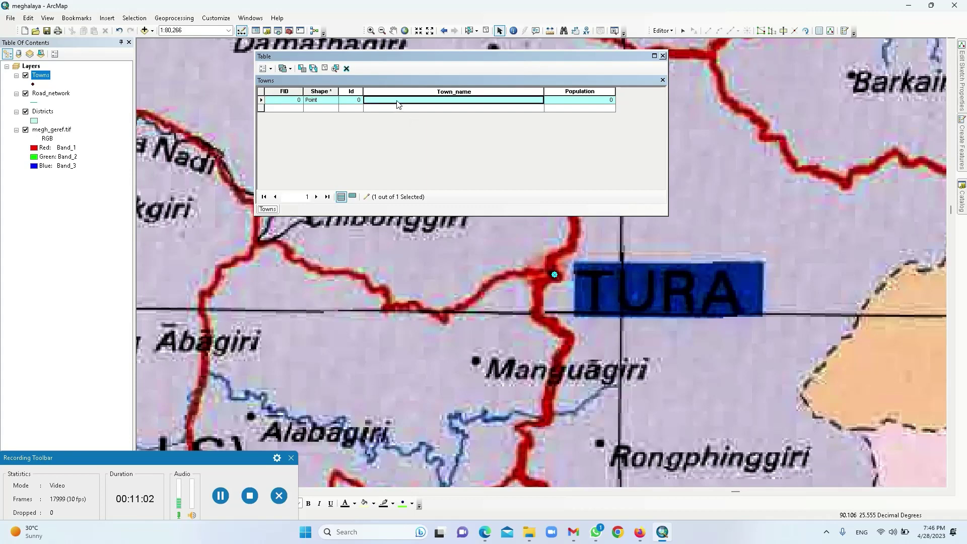
pyautogui.click(397, 101)
pyautogui.write('Tura')
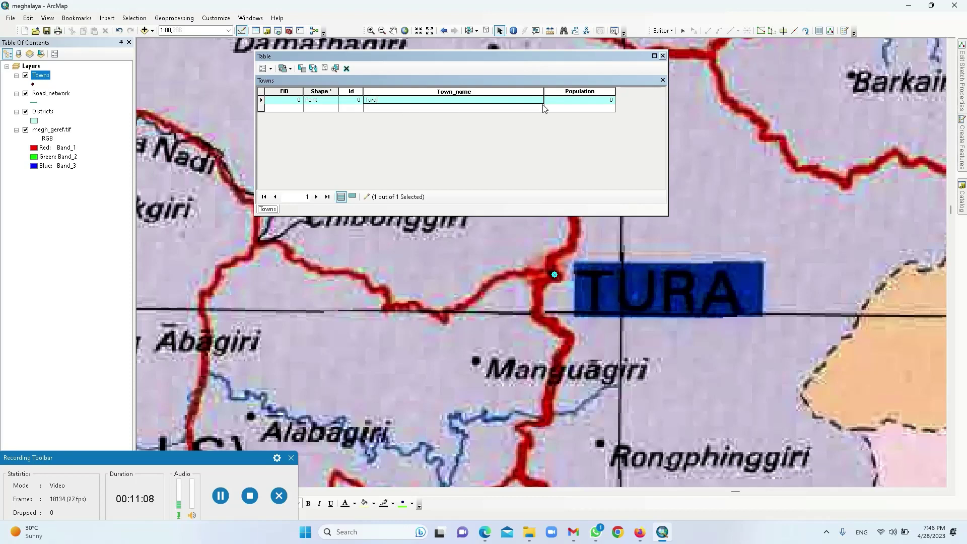
# Set the Population of the Tura record to 50000
pyautogui.click(569, 101)
pyautogui.write('22222225566')
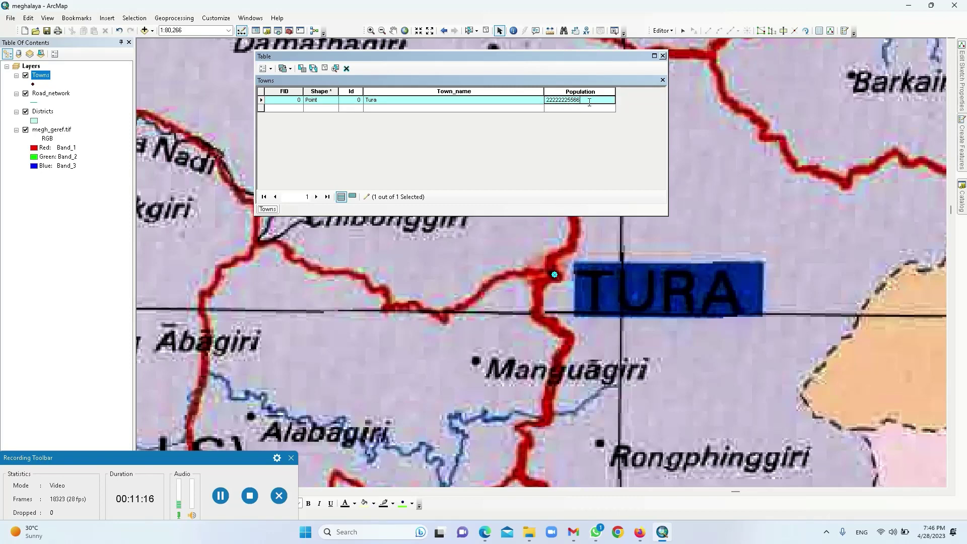
pyautogui.doubleClick(590, 103)
pyautogui.write('50000')
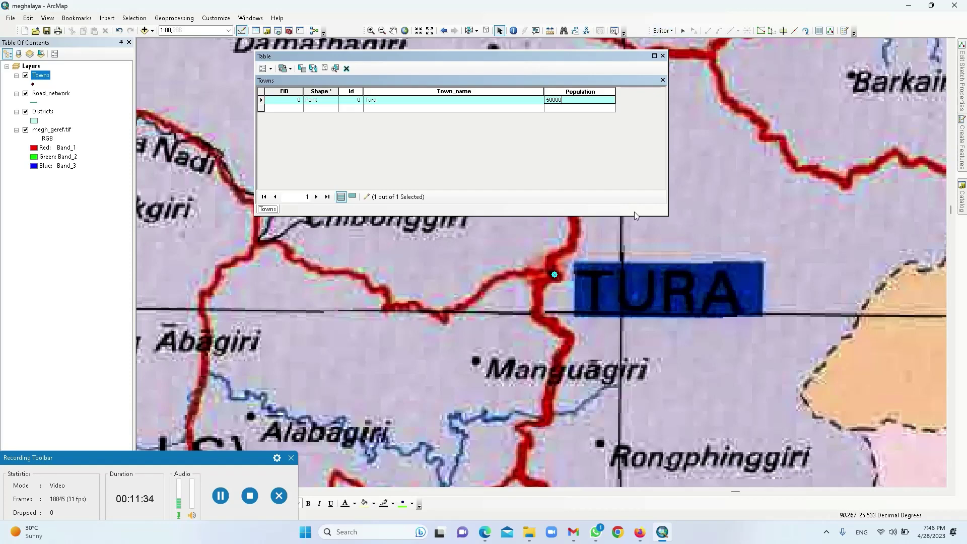
# Save the edits and close the Towns attribute table
pyautogui.click(666, 31)
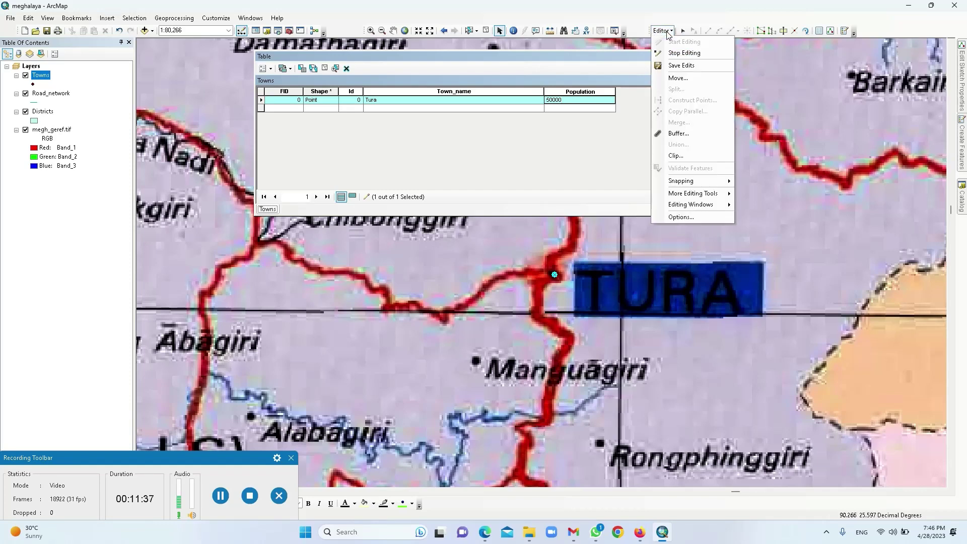
pyautogui.click(689, 66)
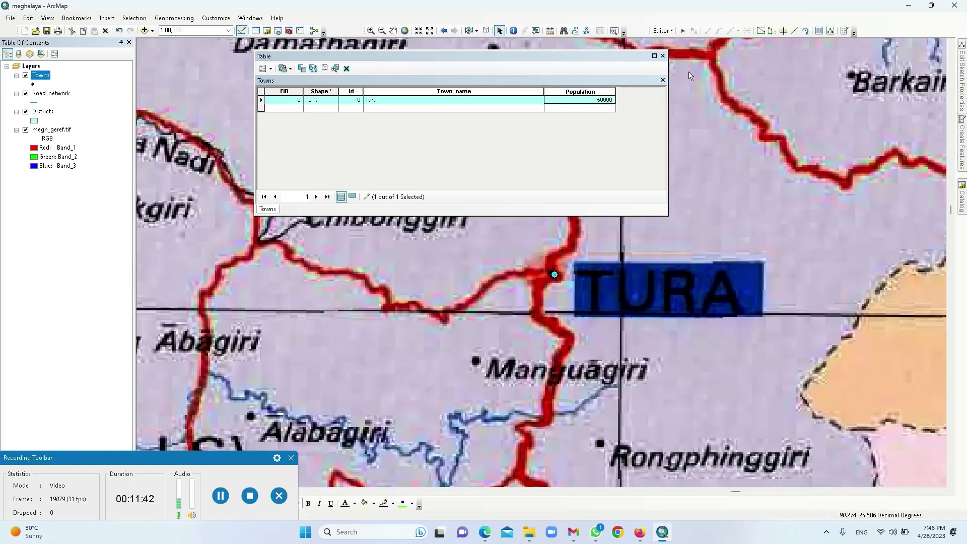
pyautogui.click(664, 55)
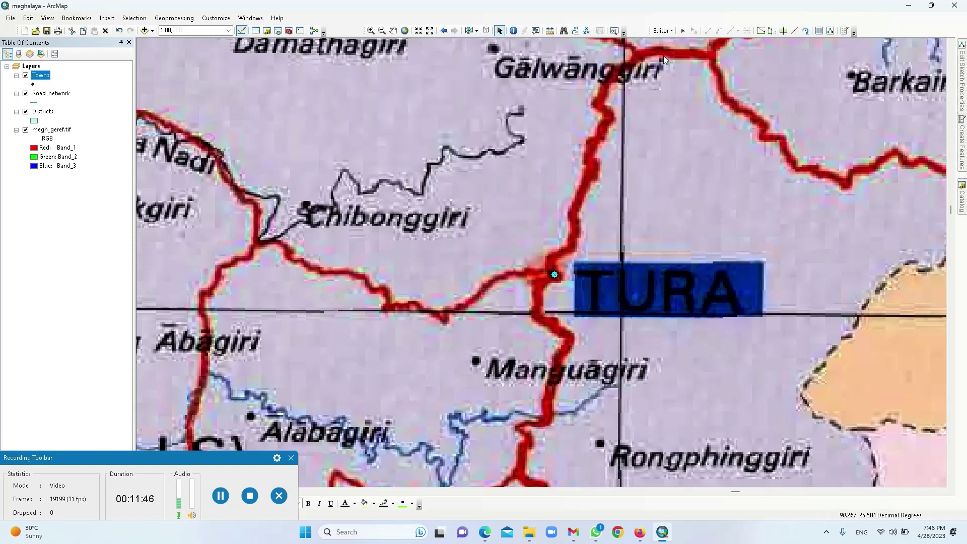
# Digitize a Towns point on the black dot marking Williamnagar on the scanned map
pyautogui.scroll(3, 683, 200)
pyautogui.scroll(1, 682, 199)
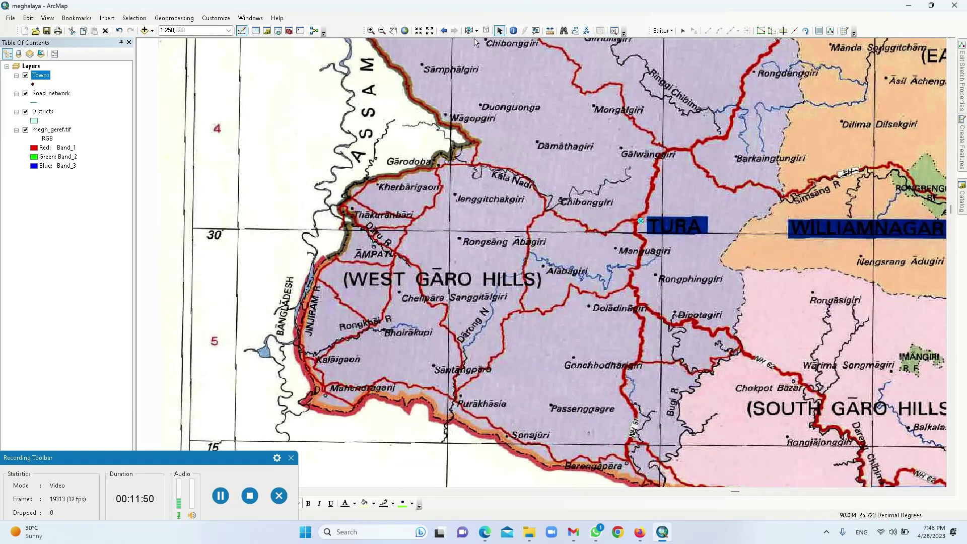
pyautogui.click(393, 31)
pyautogui.moveTo(936, 245); pyautogui.dragTo(479, 216)
pyautogui.scroll(-1, 522, 214)
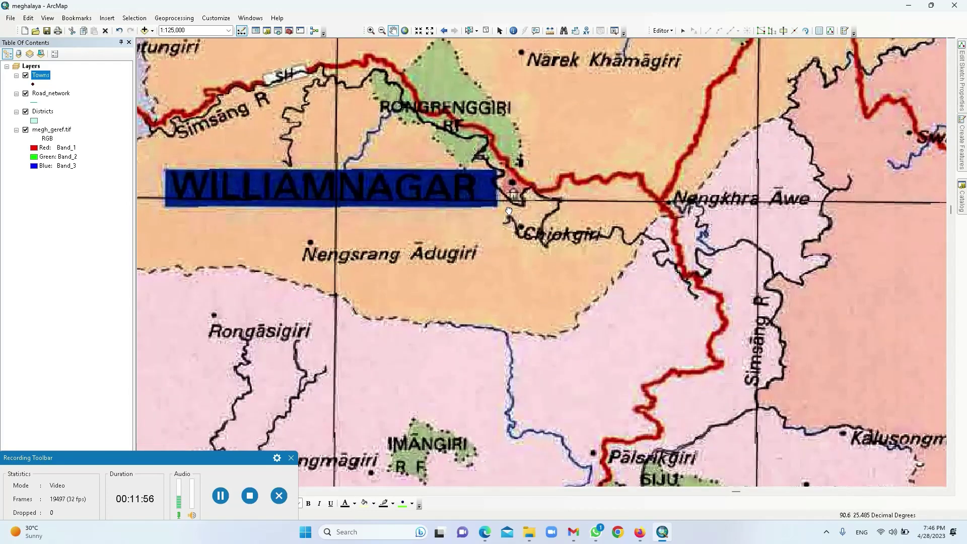
pyautogui.scroll(-1, 524, 185)
pyautogui.scroll(1, 532, 196)
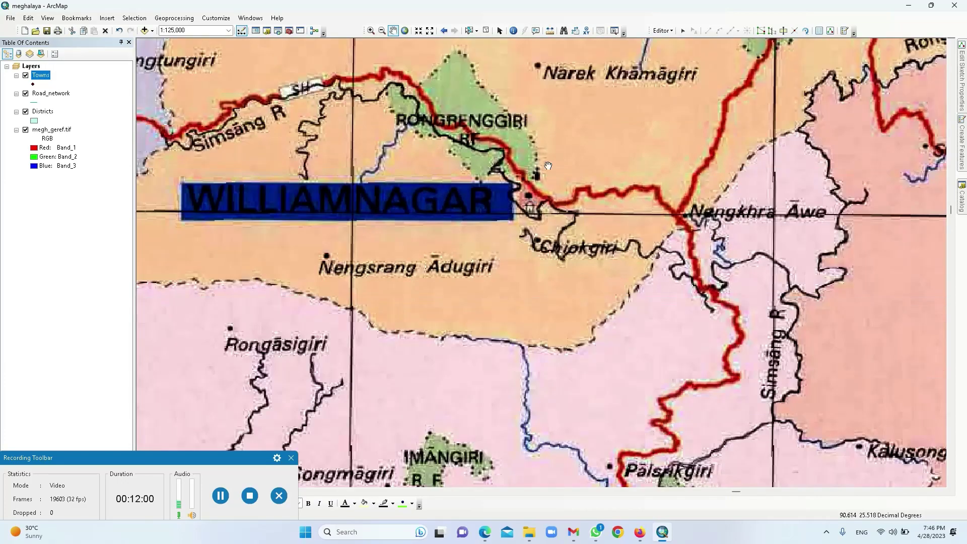
pyautogui.moveTo(556, 144); pyautogui.dragTo(582, 323)
pyautogui.moveTo(617, 205); pyautogui.dragTo(605, 77)
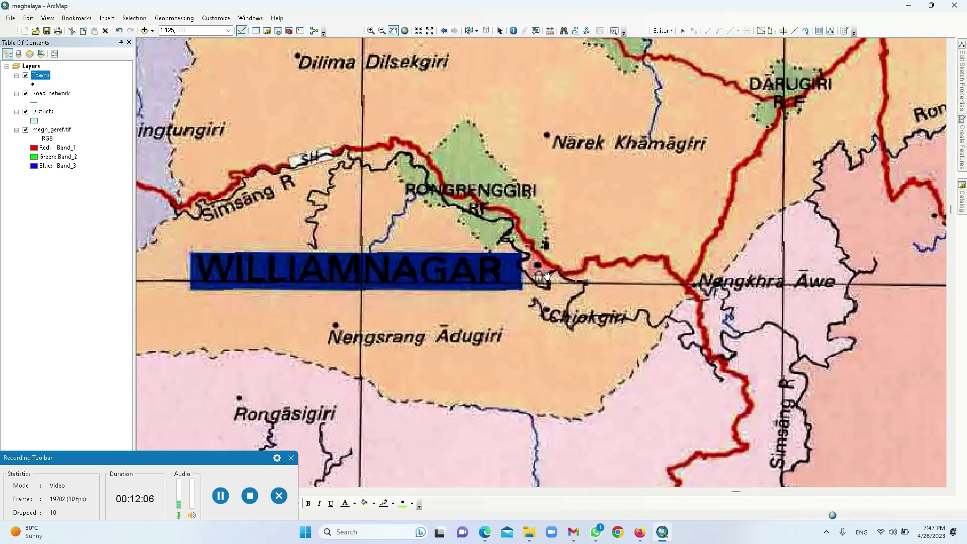
pyautogui.scroll(-2, 547, 276)
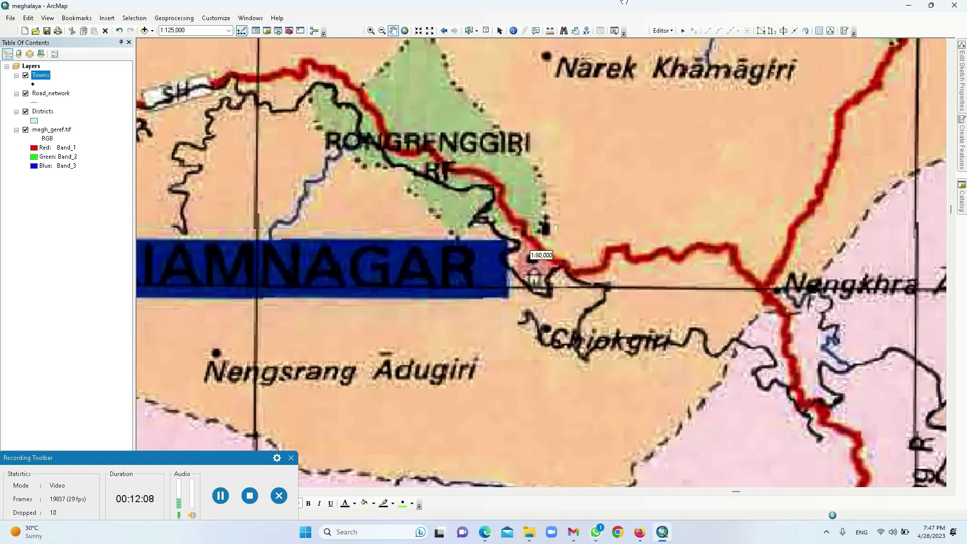
pyautogui.click(661, 30)
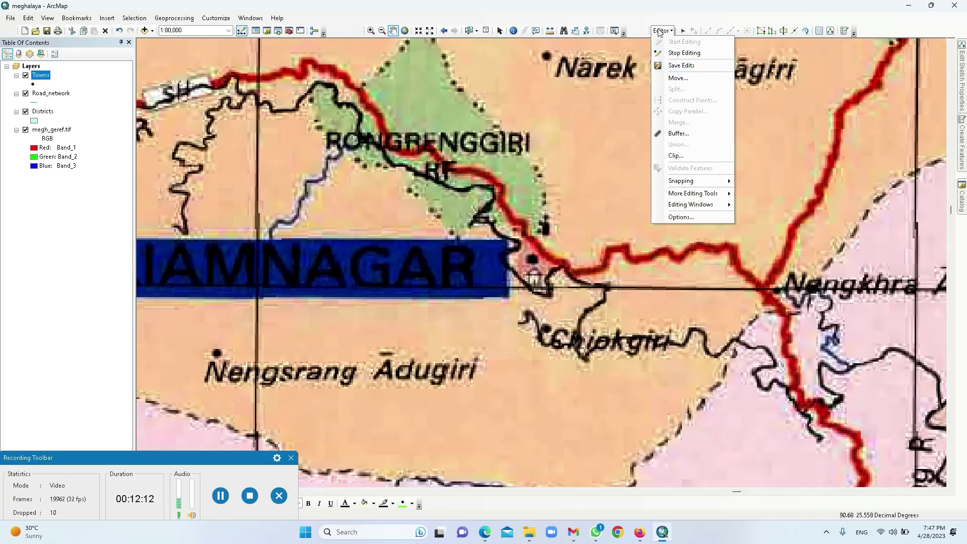
pyautogui.click(962, 157)
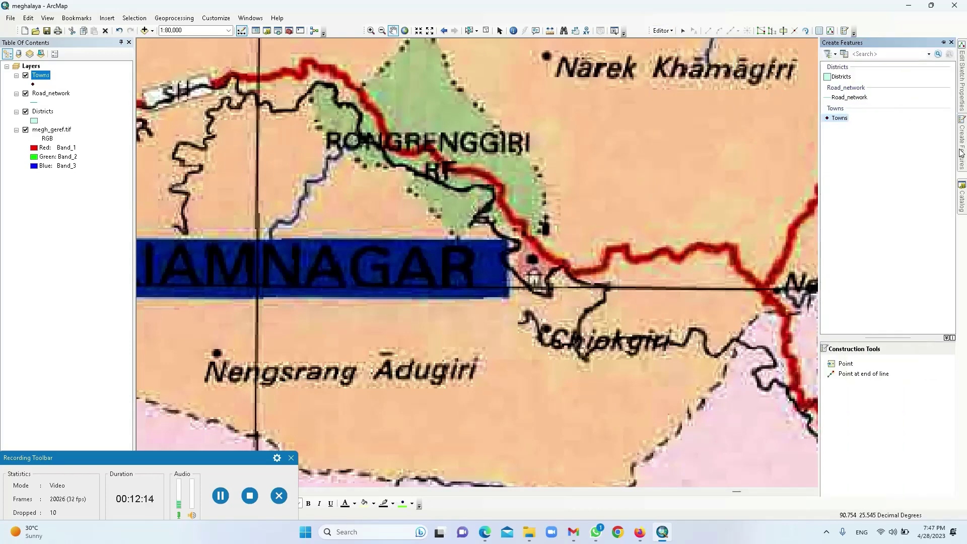
pyautogui.click(840, 120)
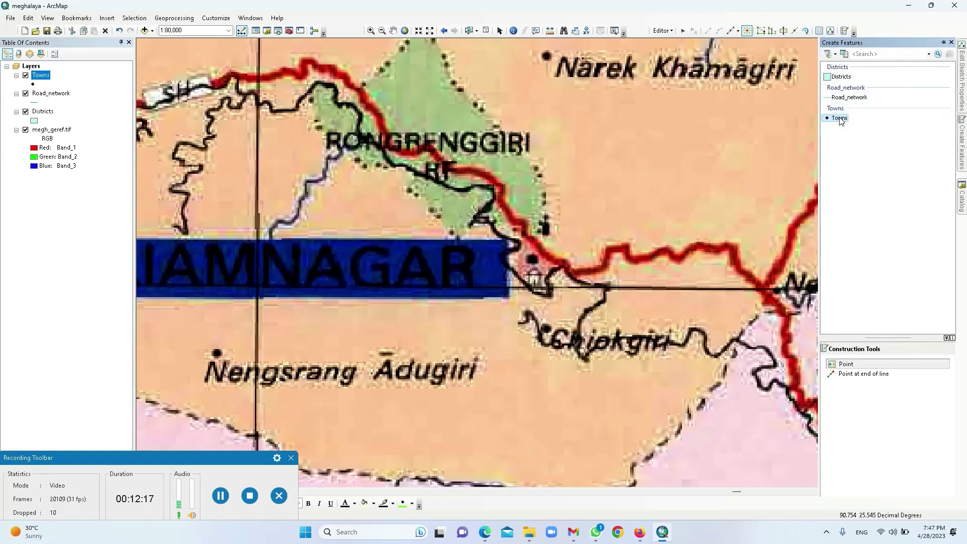
pyautogui.click(841, 367)
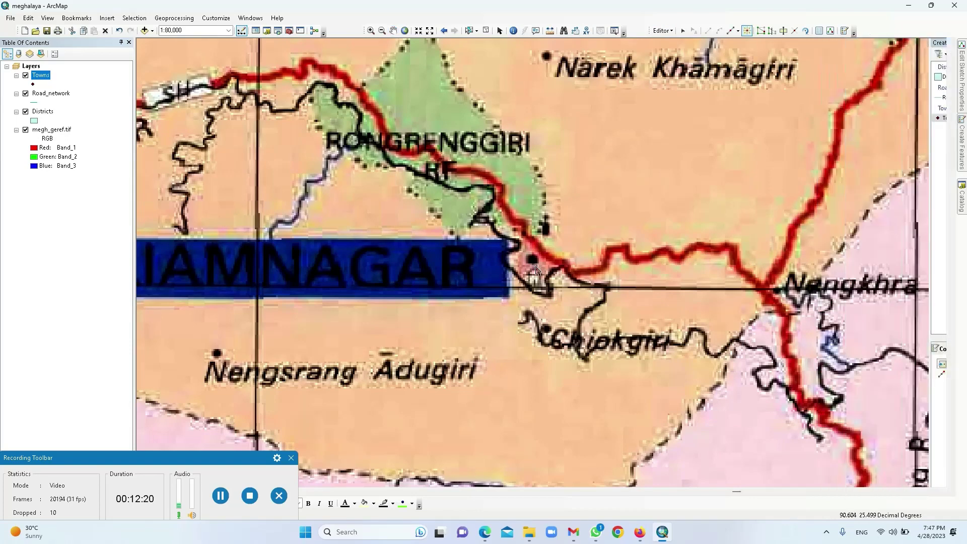
pyautogui.click(533, 260)
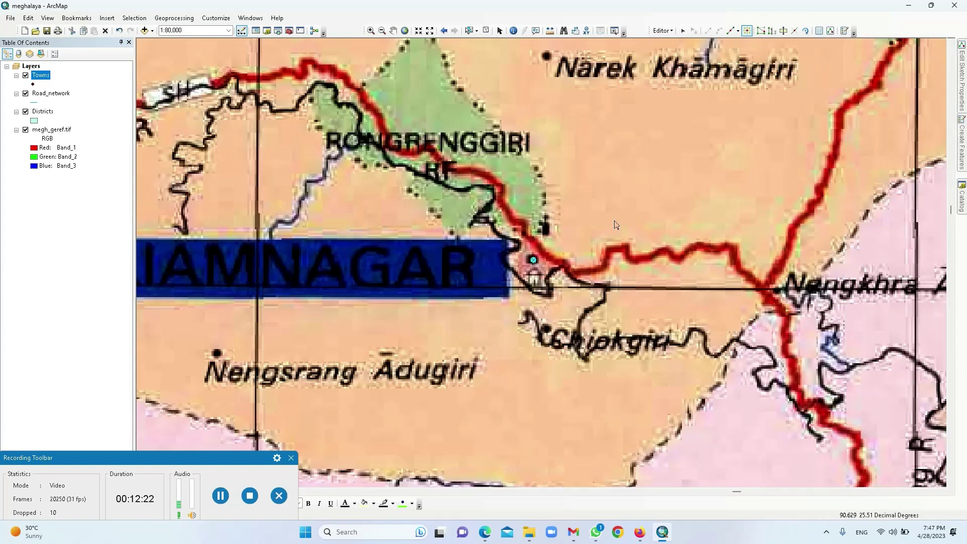
# Open the Towns attribute table and enter Williamnagar as the second point's Town_name
pyautogui.click(500, 32)
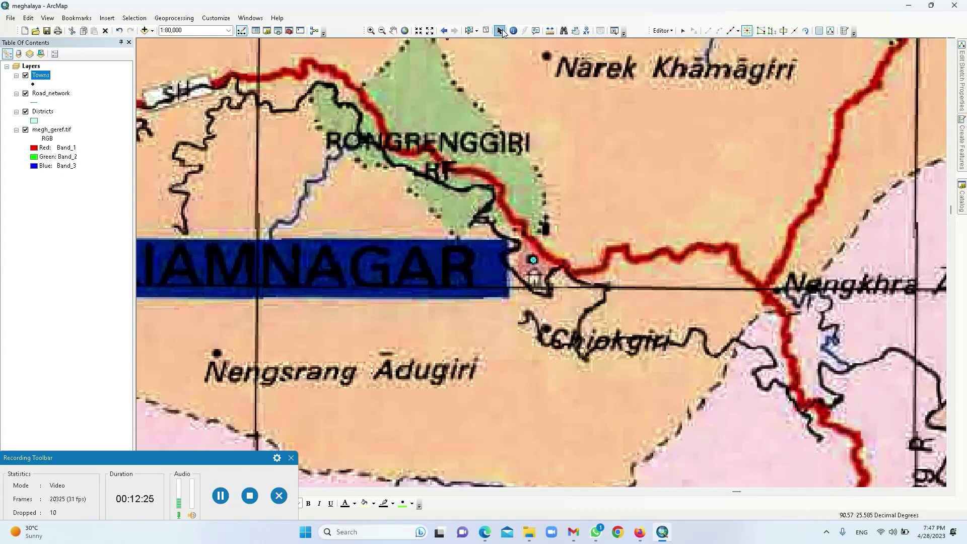
pyautogui.rightClick(45, 78)
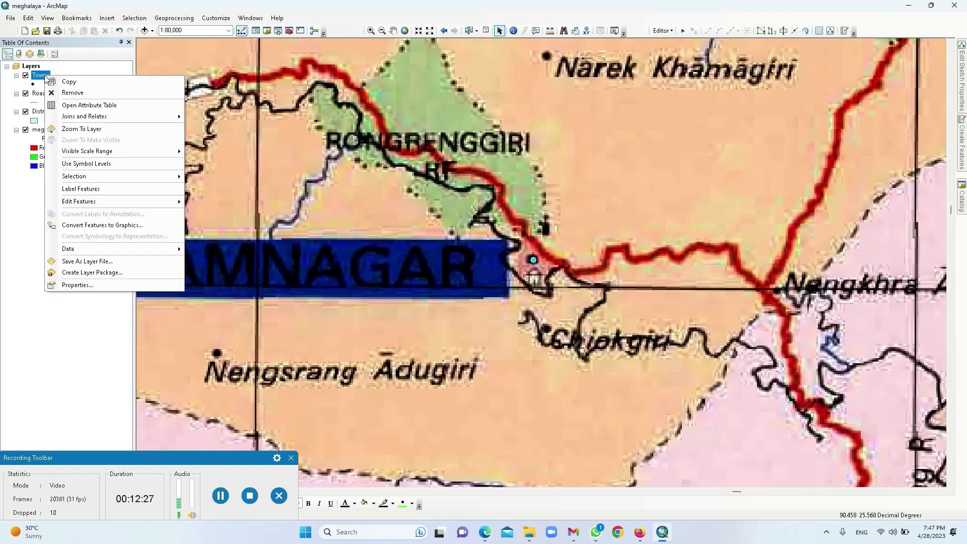
pyautogui.click(85, 108)
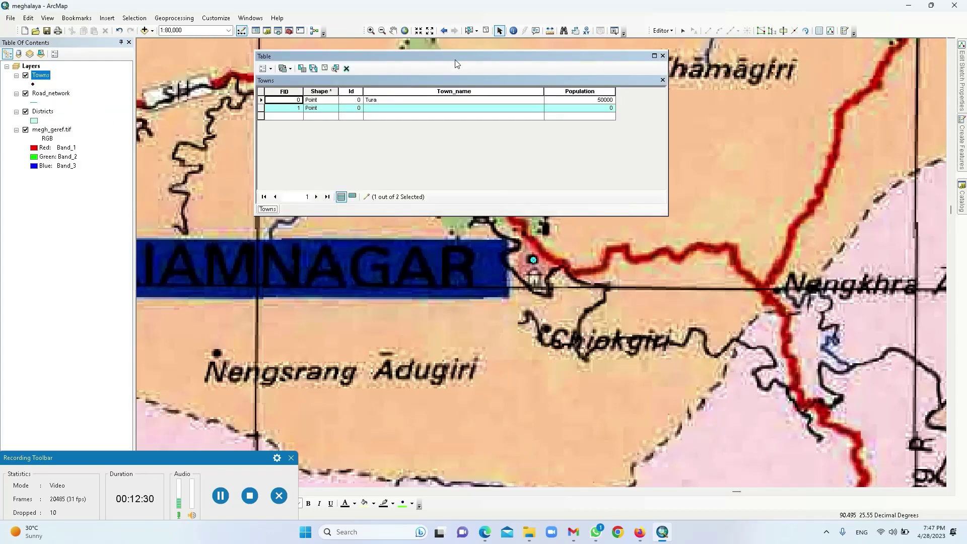
pyautogui.moveTo(456, 62); pyautogui.dragTo(490, 62)
pyautogui.click(406, 110)
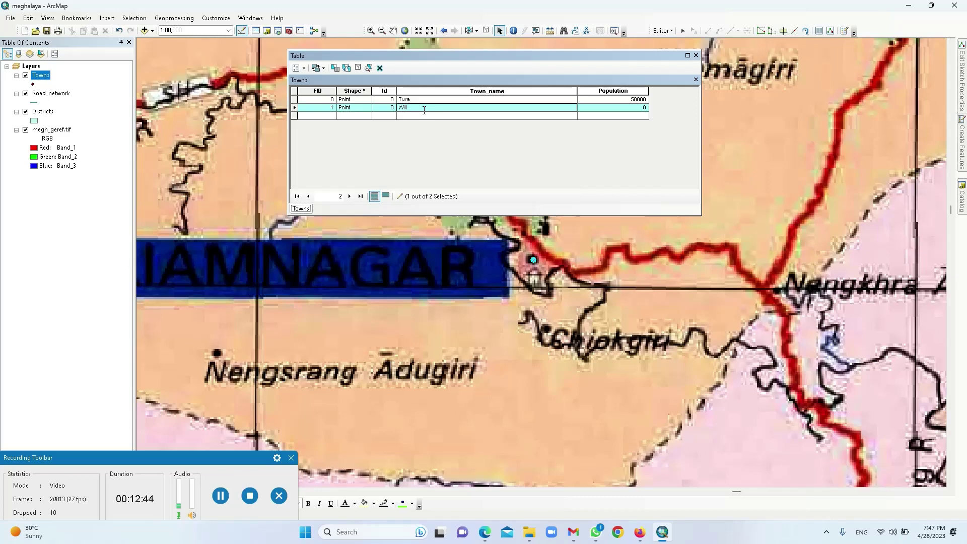
pyautogui.write('iamnagar')
# Set the Population of the Williamnagar record to 750000 and save the edits
pyautogui.click(612, 109)
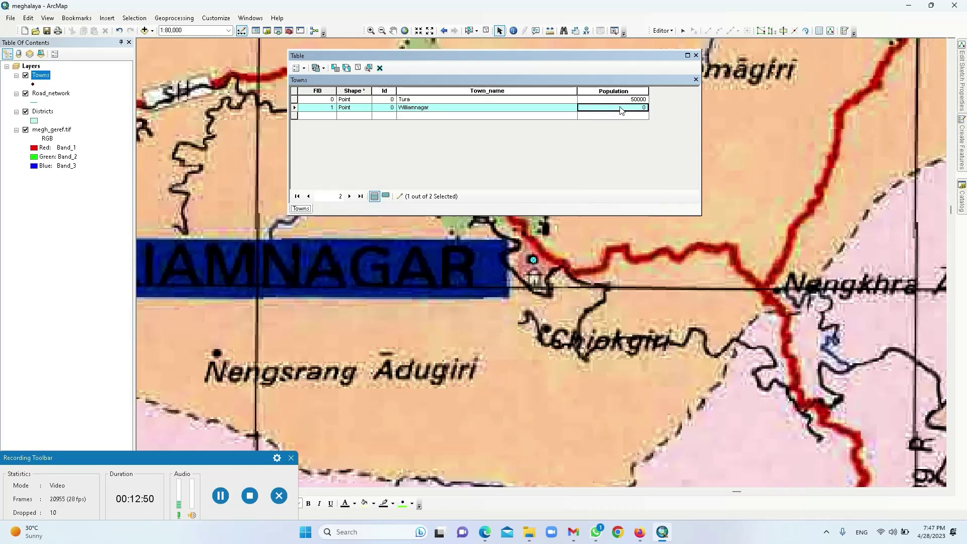
pyautogui.click(621, 108)
pyautogui.click(664, 31)
pyautogui.click(681, 65)
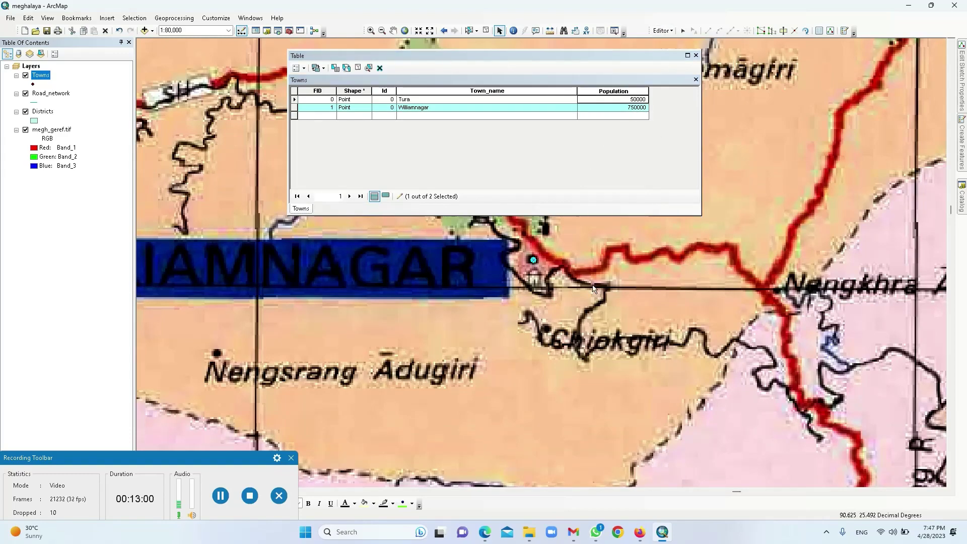
# Close the Towns attribute table and digitize a Towns point on the dot marking Baghmara on the scanned map
pyautogui.scroll(1, 631, 306)
pyautogui.scroll(4, 631, 310)
pyautogui.scroll(3, 631, 309)
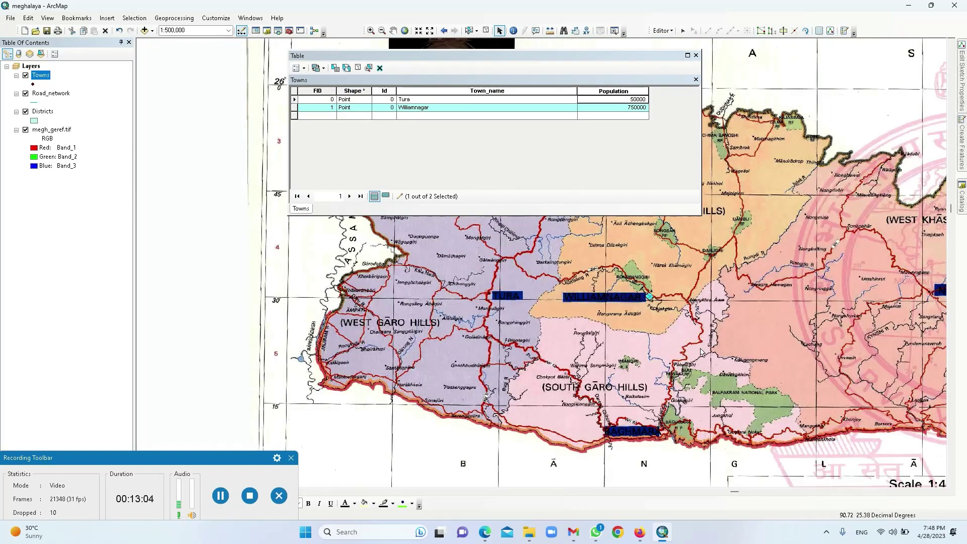
pyautogui.scroll(-4, 682, 452)
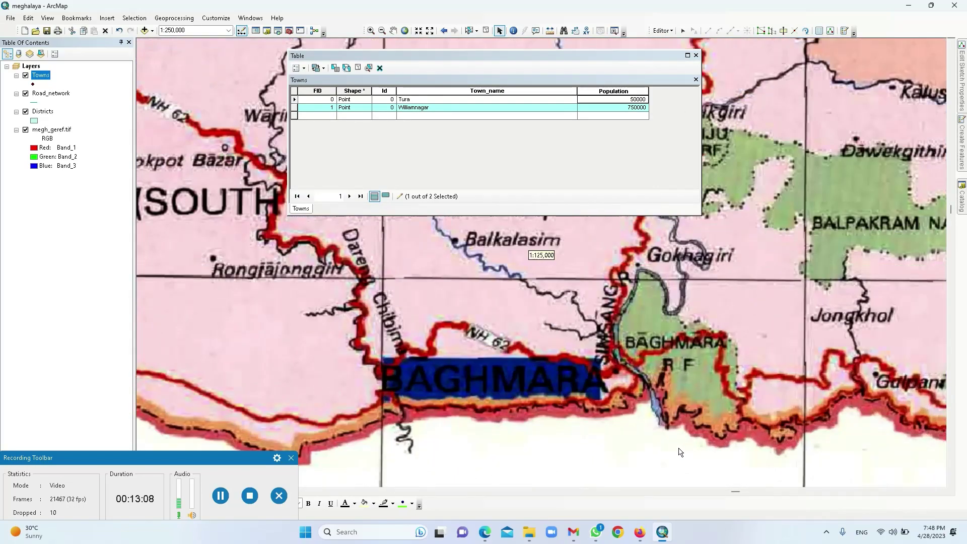
pyautogui.scroll(-2, 639, 444)
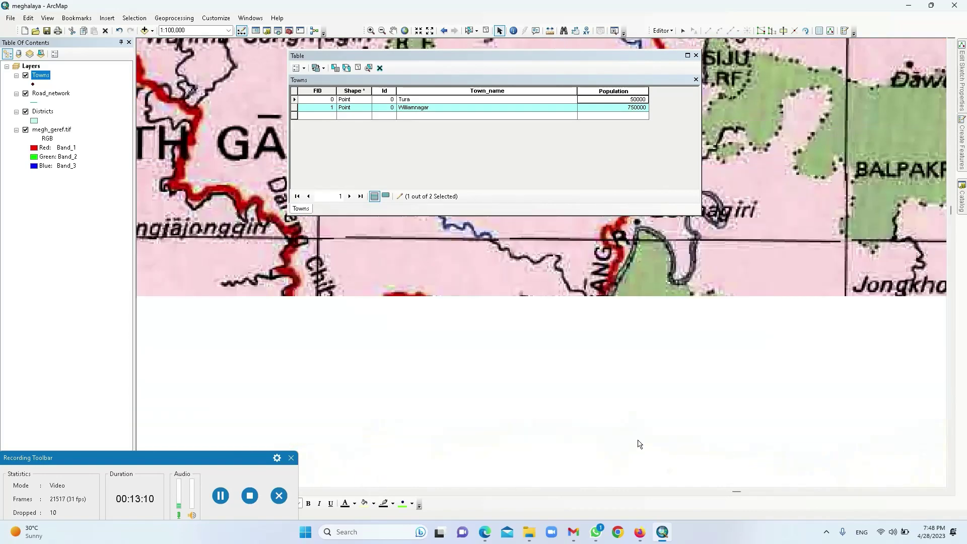
pyautogui.scroll(3, 542, 328)
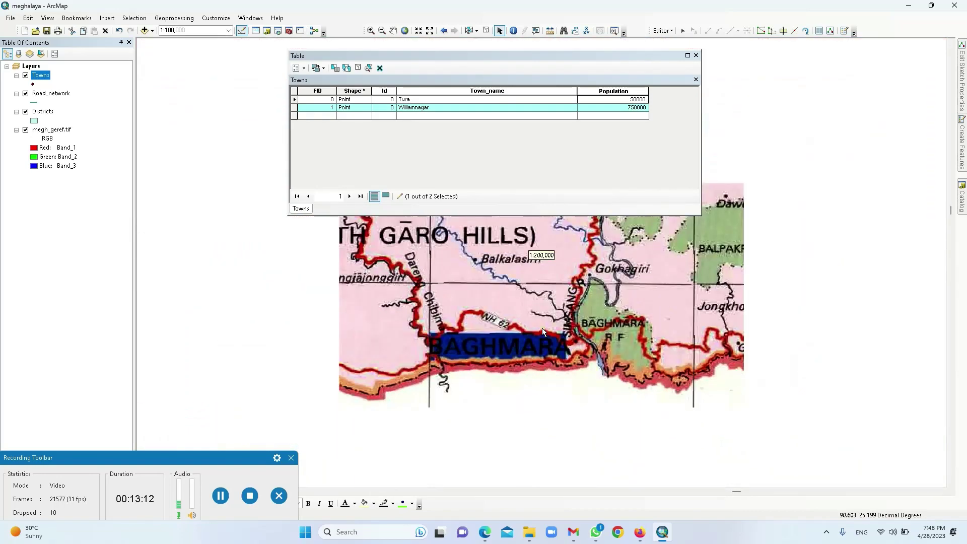
pyautogui.scroll(-2, 576, 347)
pyautogui.scroll(-2, 575, 347)
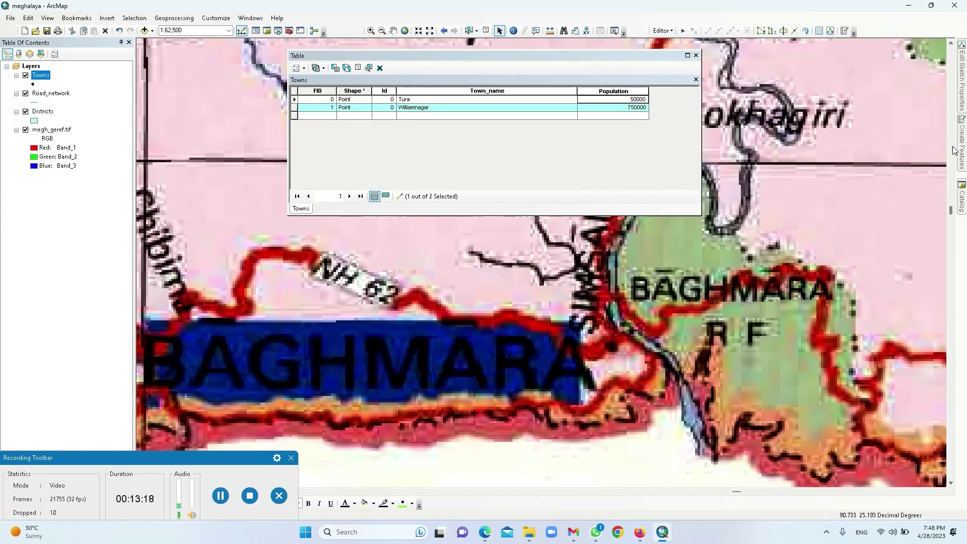
pyautogui.click(697, 56)
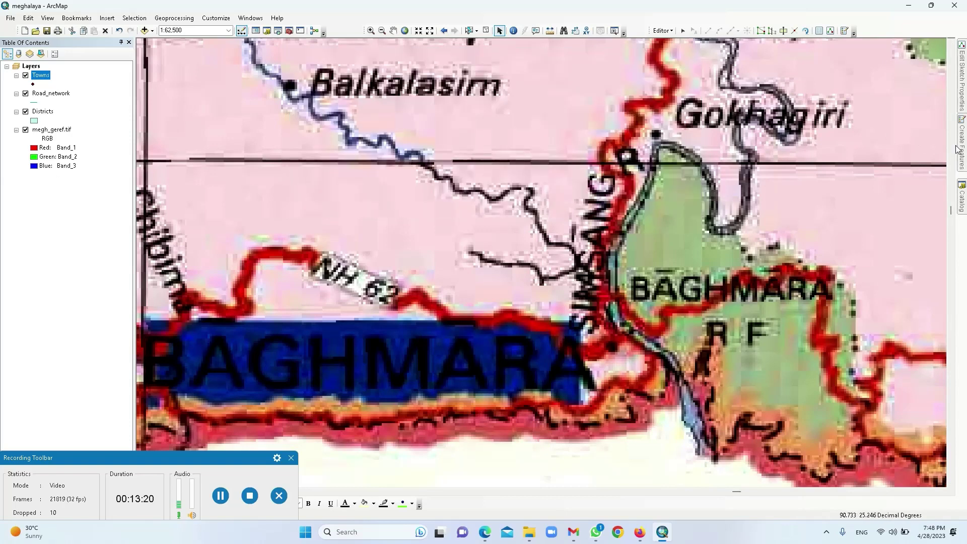
pyautogui.moveTo(964, 149)
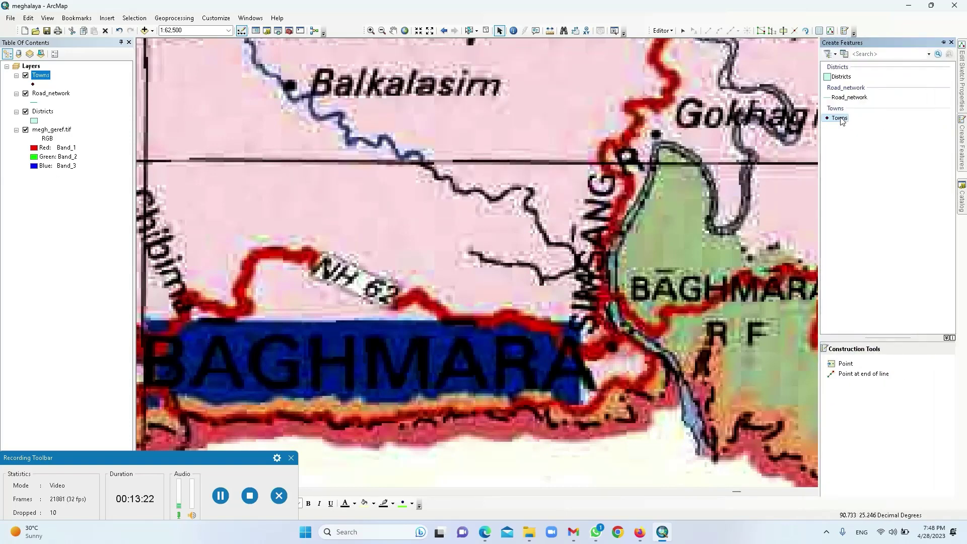
pyautogui.click(840, 118)
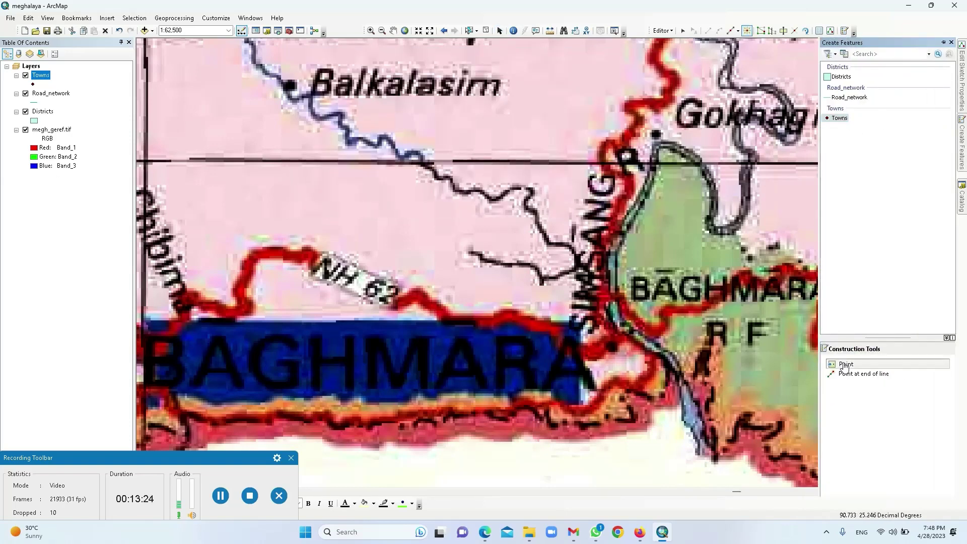
pyautogui.click(613, 347)
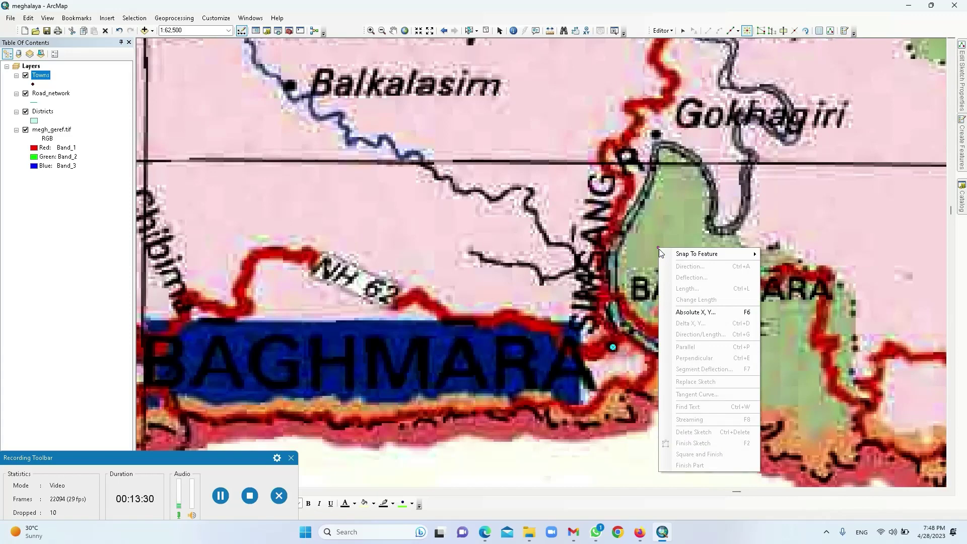
pyautogui.moveTo(705, 254)
pyautogui.click(689, 15)
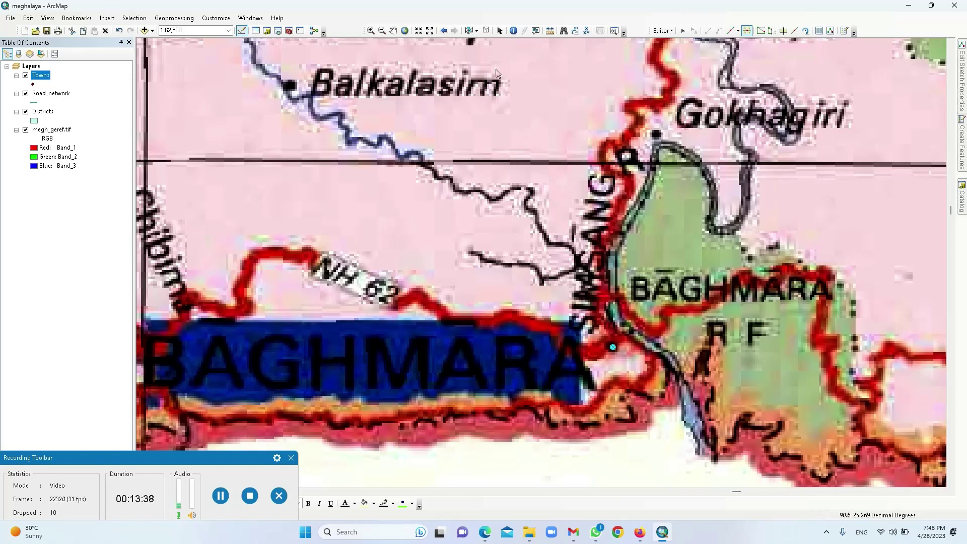
pyautogui.click(499, 33)
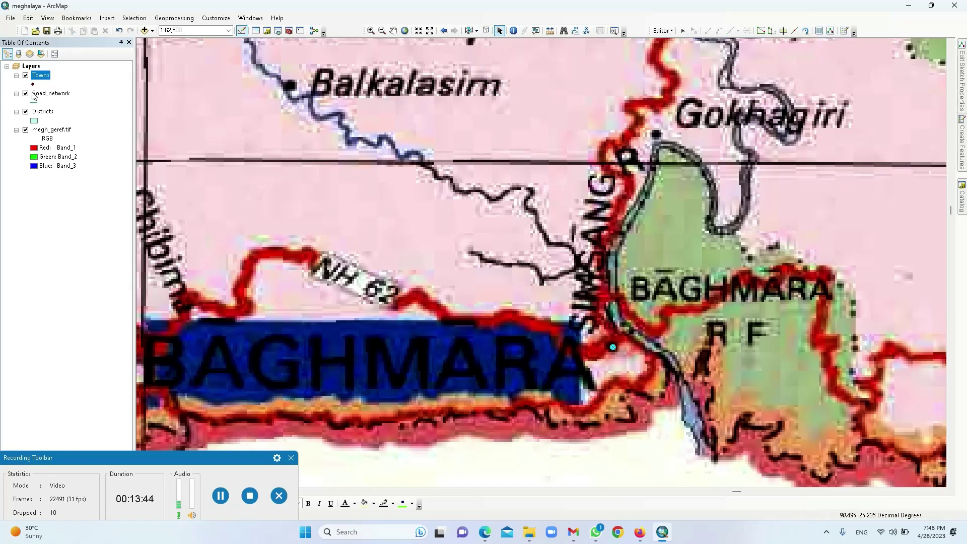
# Open the Towns attribute table and enter Baghmara as the third point's Town_name
pyautogui.rightClick(46, 77)
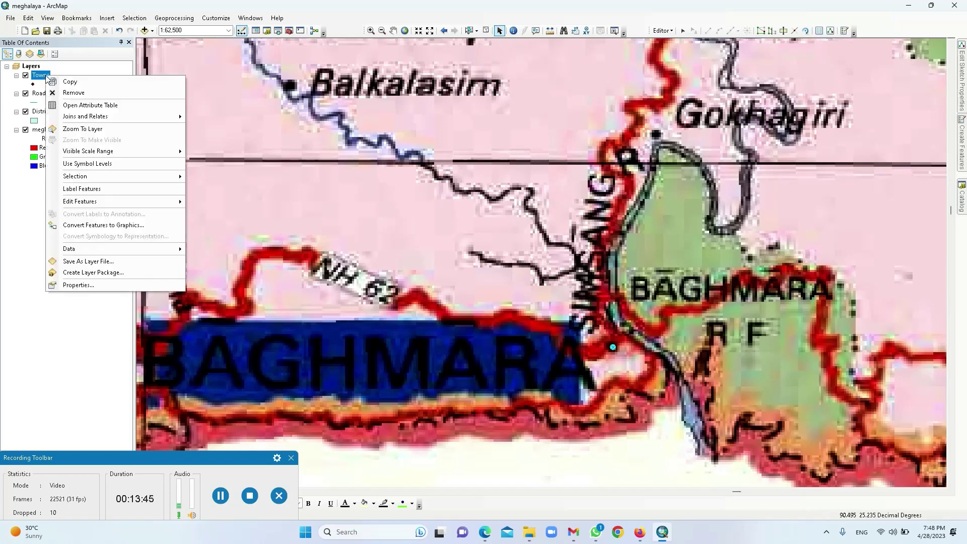
pyautogui.click(102, 106)
pyautogui.click(419, 116)
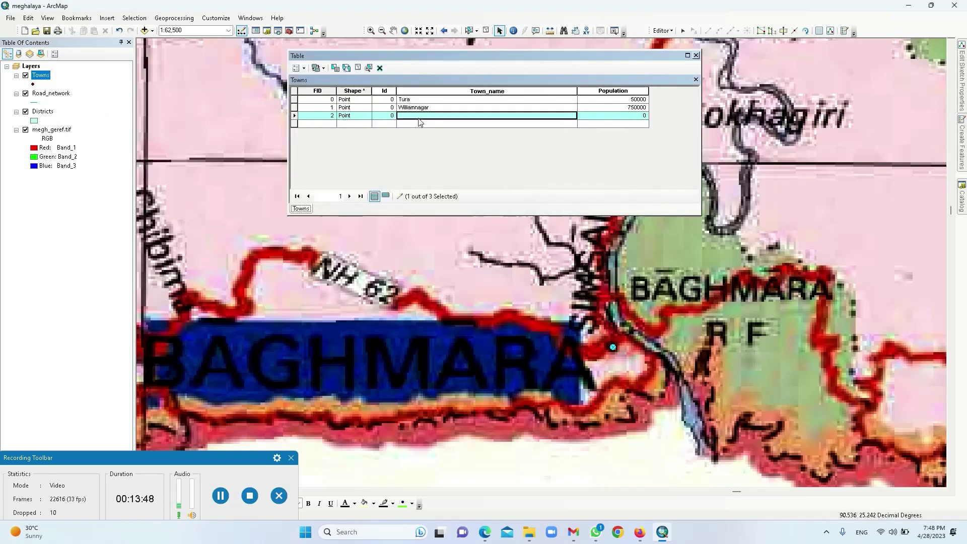
pyautogui.write('Baghmara')
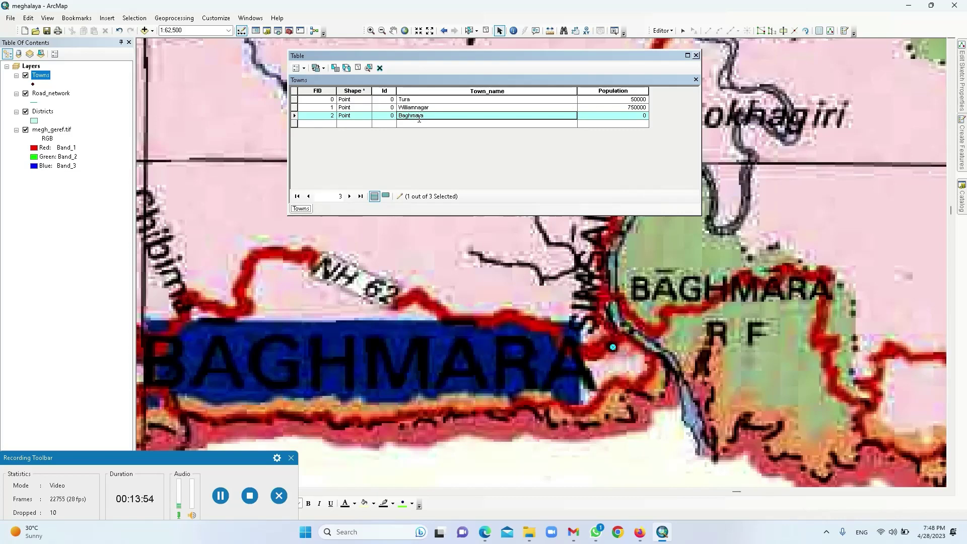
# Set the Population of the Baghmara record to 35000 and save the edits
pyautogui.click(619, 116)
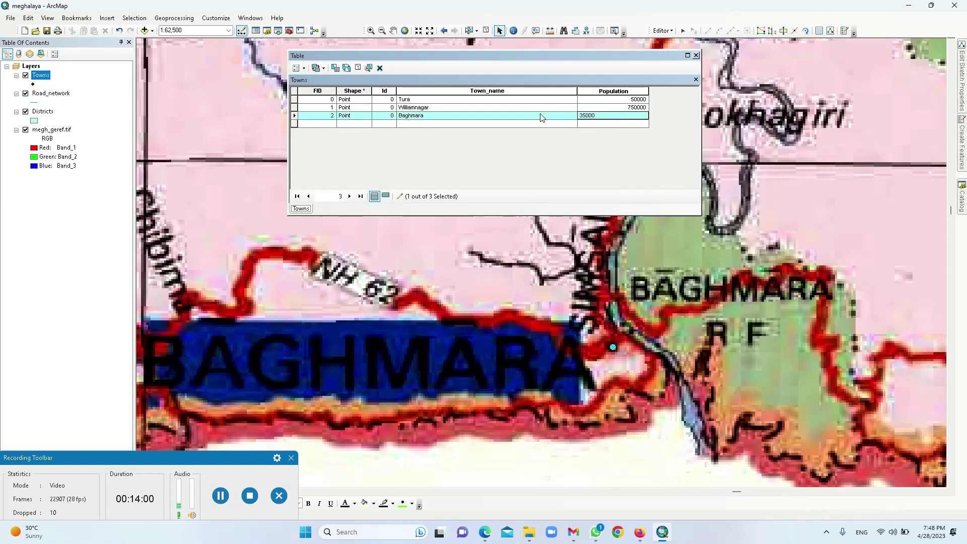
pyautogui.click(661, 31)
pyautogui.click(682, 65)
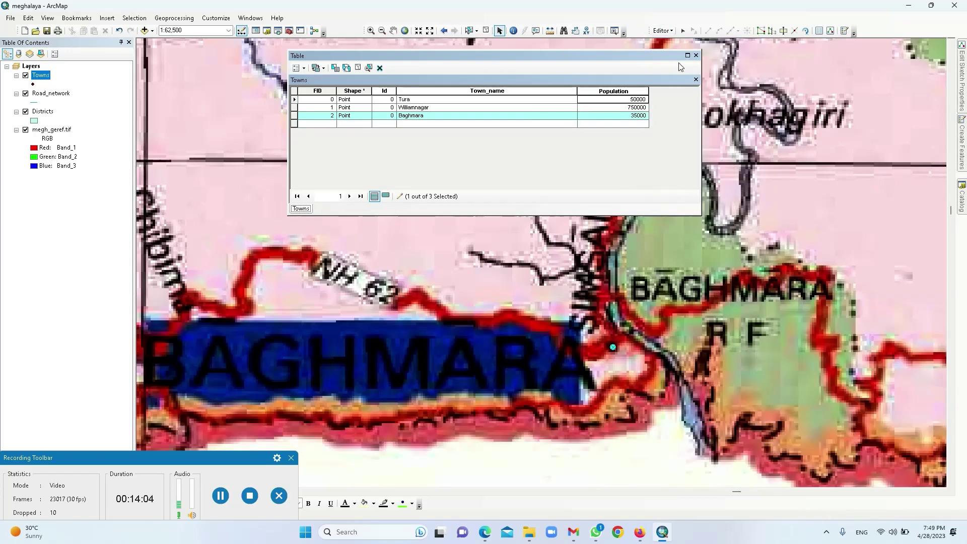
# Clear the selection of the Baghmara record in the Towns attribute table
pyautogui.scroll(2, 619, 346)
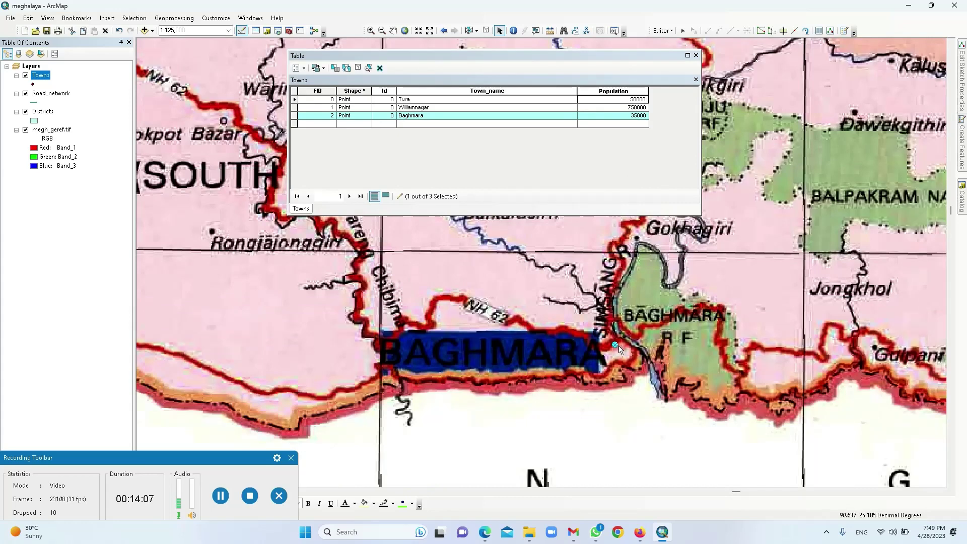
pyautogui.click(295, 126)
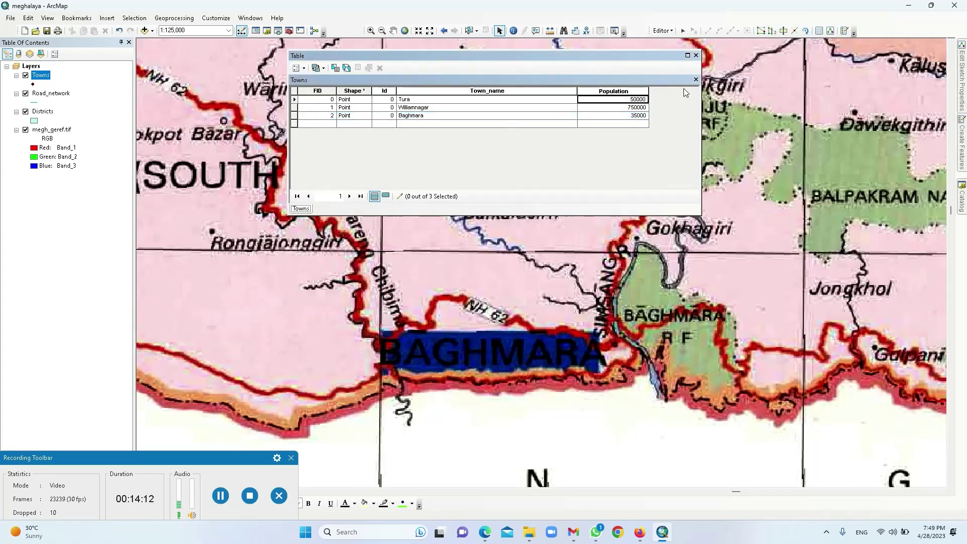
pyautogui.scroll(2, 763, 236)
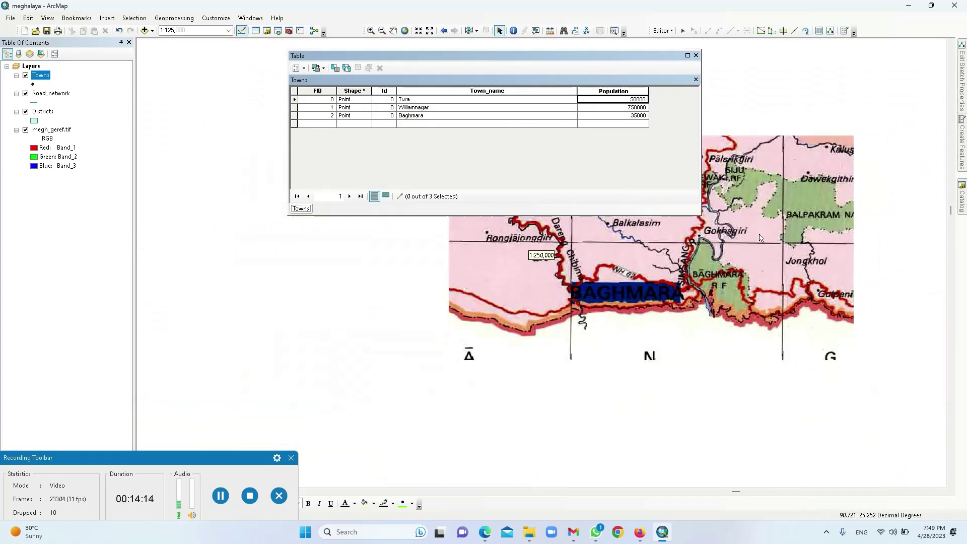